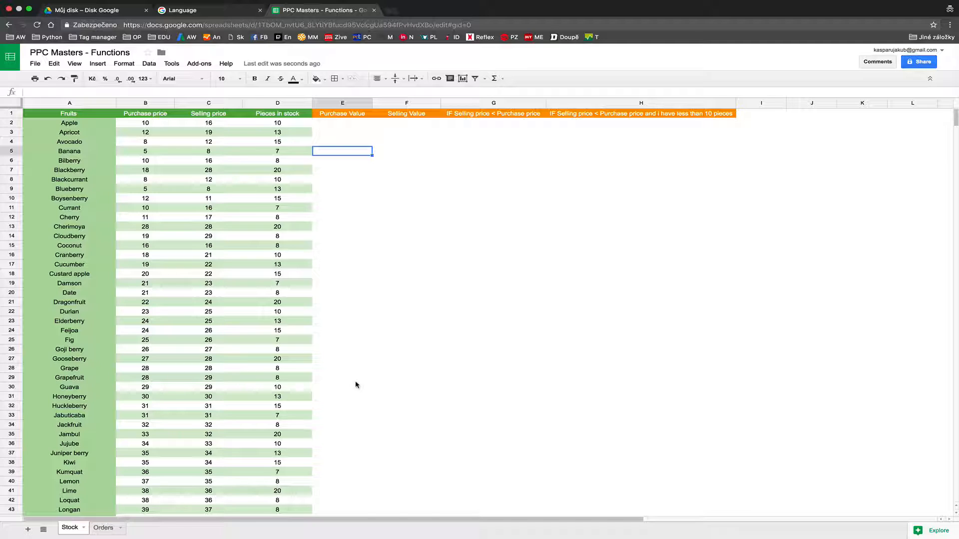
Look over the Orders sheet, then return to the Stock sheet and review its data table.
left_click(103, 528)
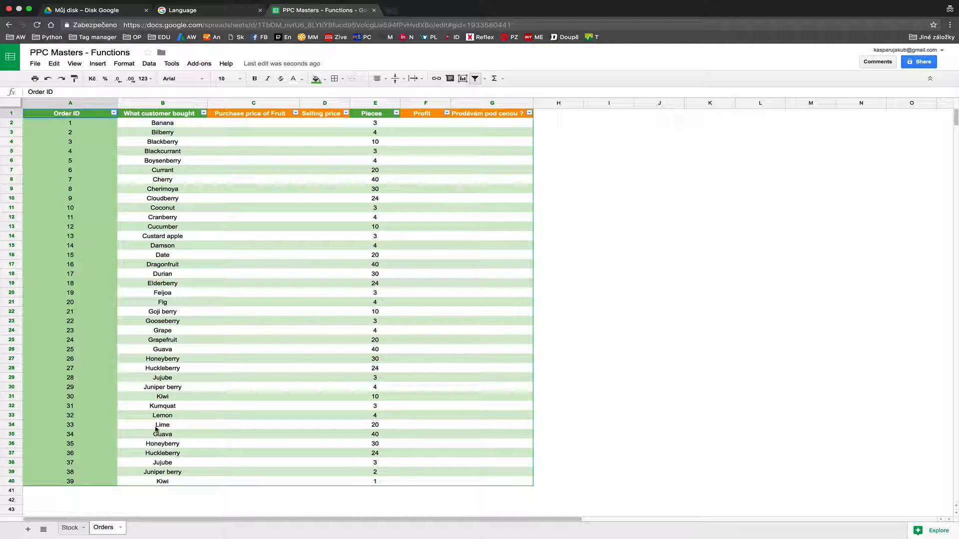
left_click(63, 530)
left_click(411, 216)
left_click(384, 158)
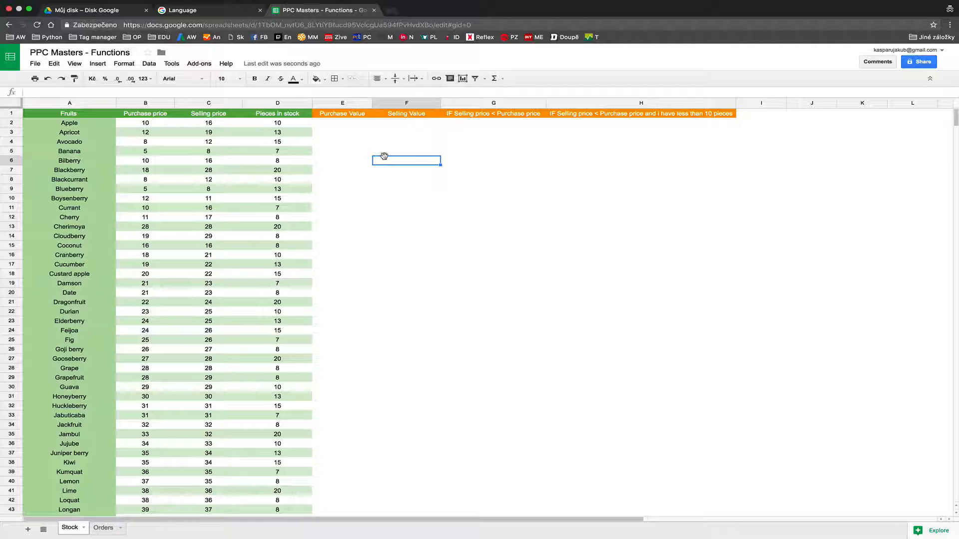
left_click(220, 236)
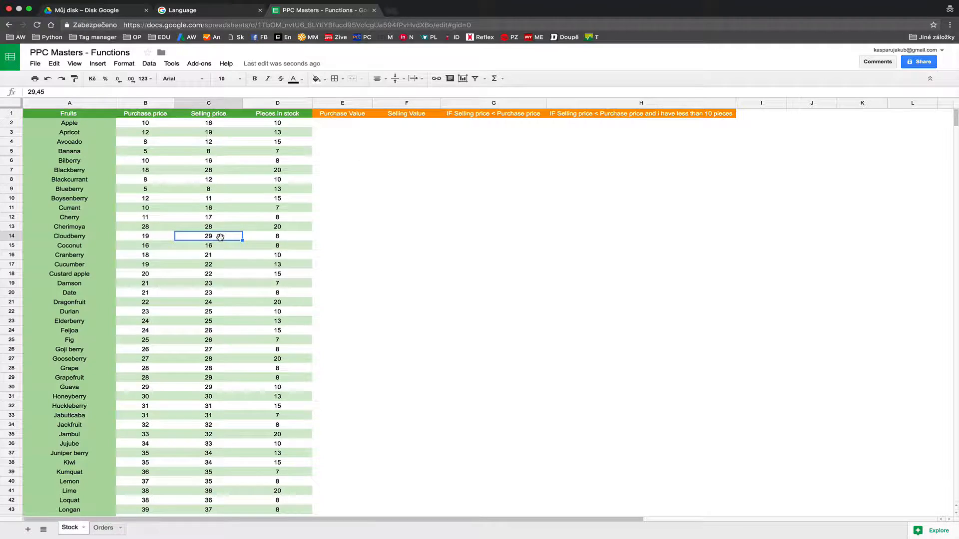
key("super+a")
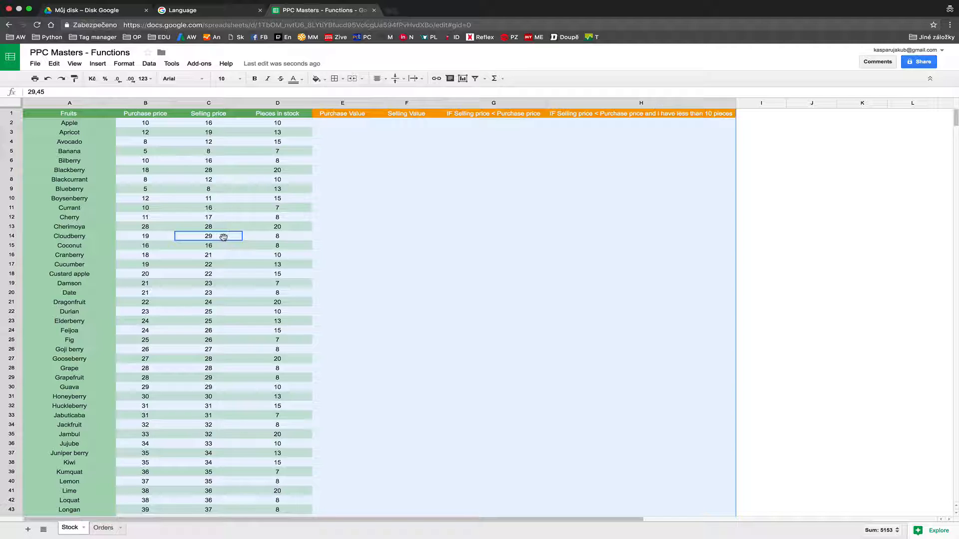
left_click(418, 198)
Examine the Stock sheet's price columns and the empty Purchase Value, Selling Value and two IF columns.
left_click(355, 124)
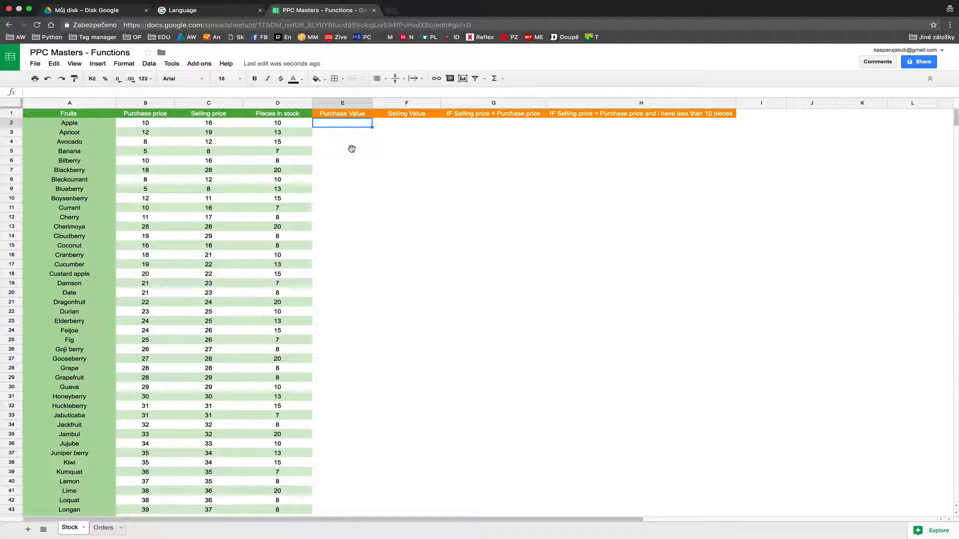
left_click(144, 115)
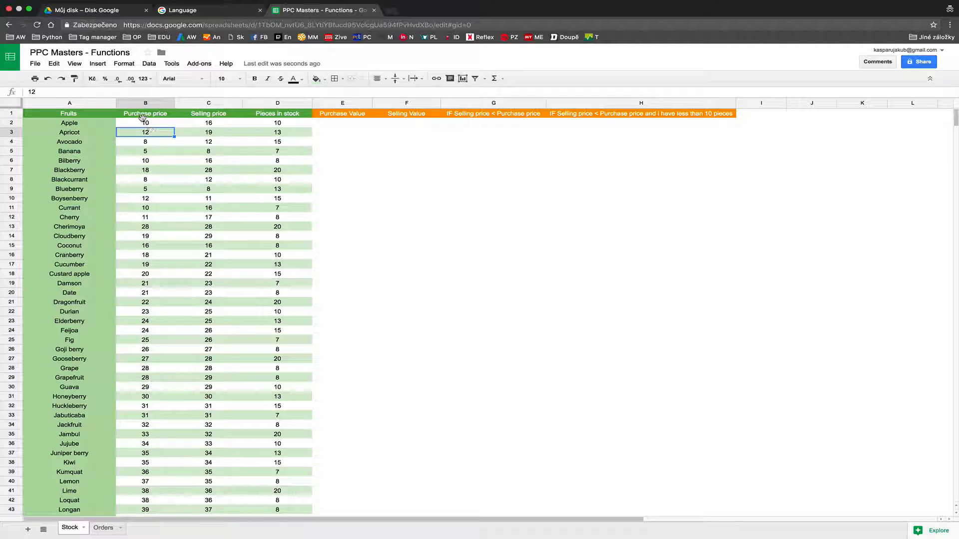
left_click(143, 123)
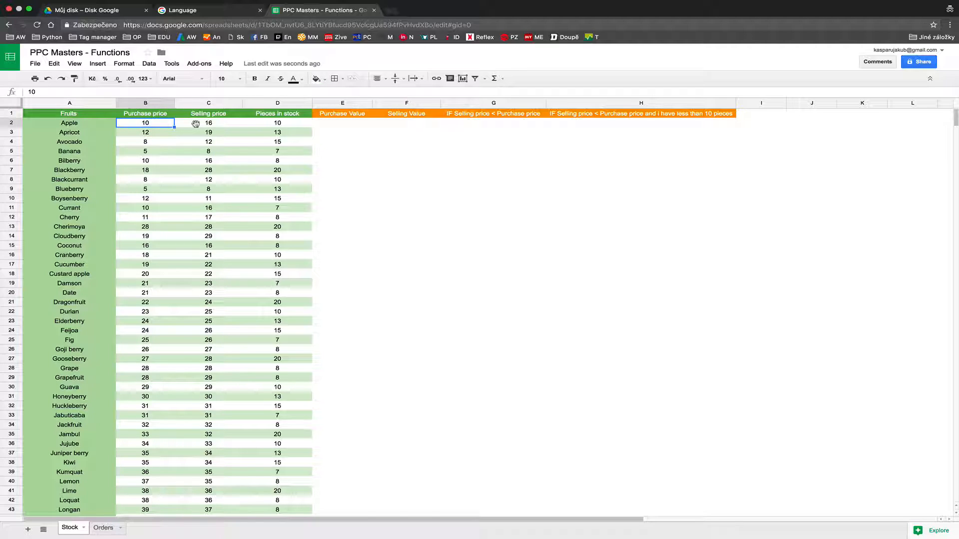
left_click(85, 127)
left_click(330, 124)
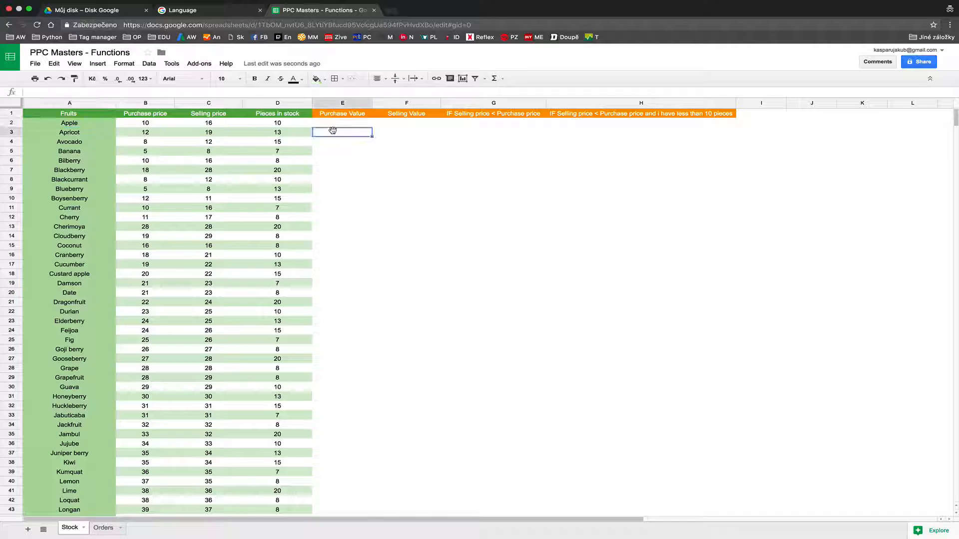
left_click(391, 123)
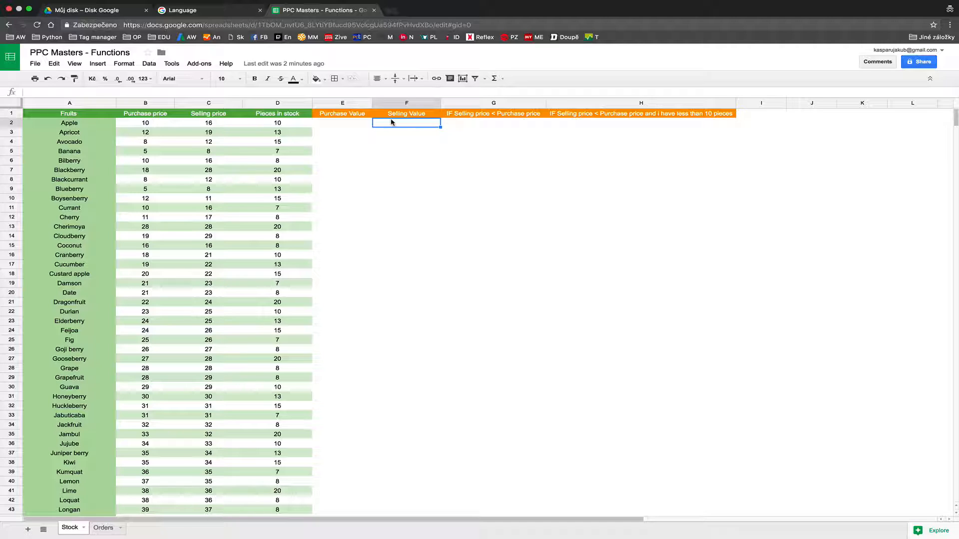
left_click(469, 125)
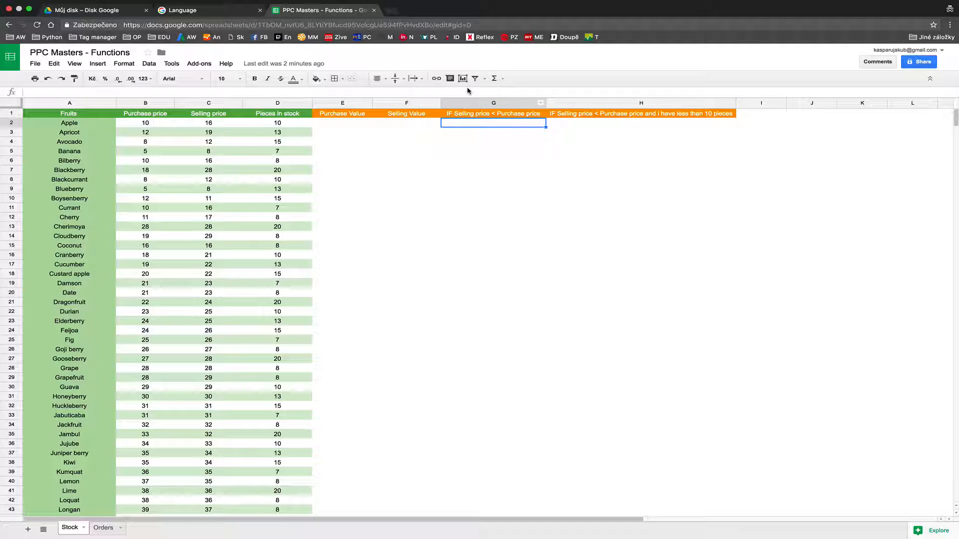
left_click(469, 102)
left_click(464, 125)
left_click(569, 123)
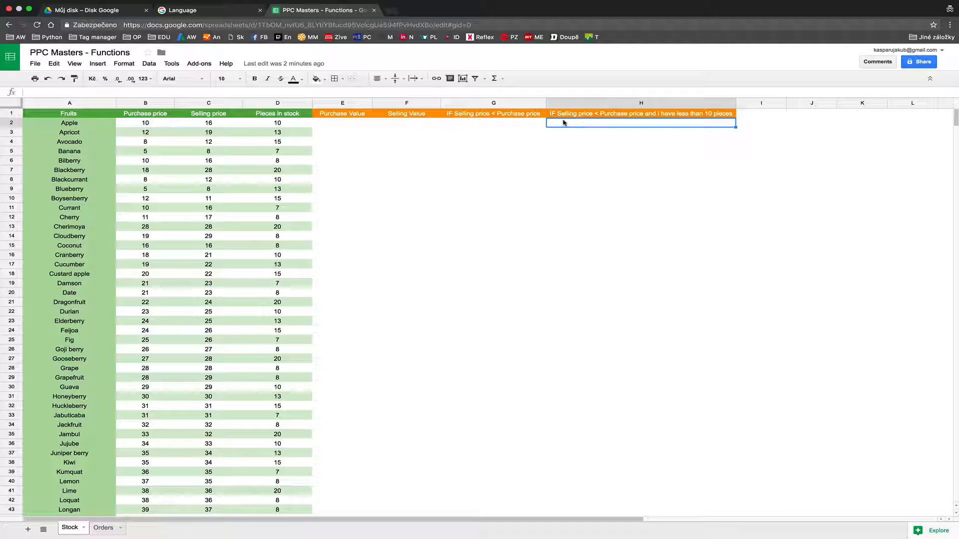
Enter =B2*C2 in E2 and fill the formula down the Purchase Value column.
left_click(366, 123)
type("=")
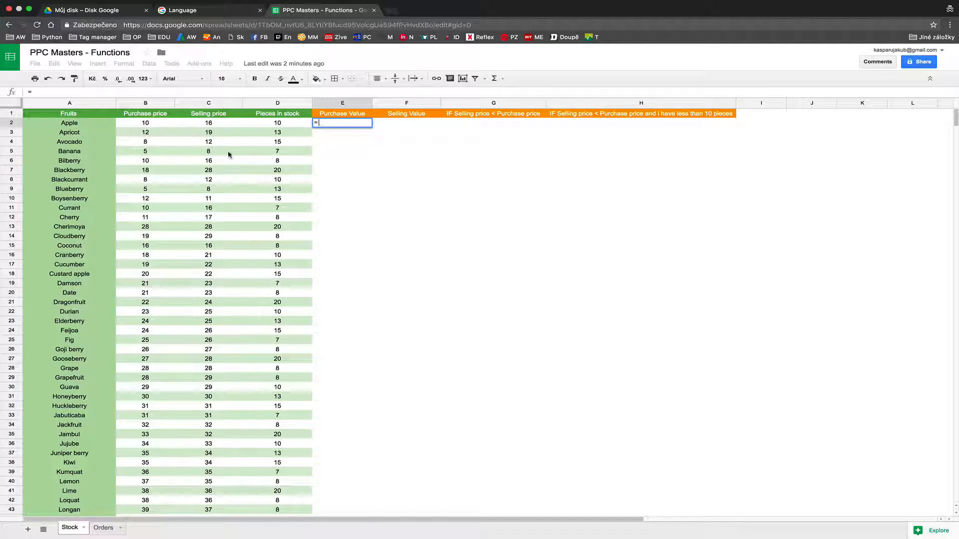
left_click(144, 124)
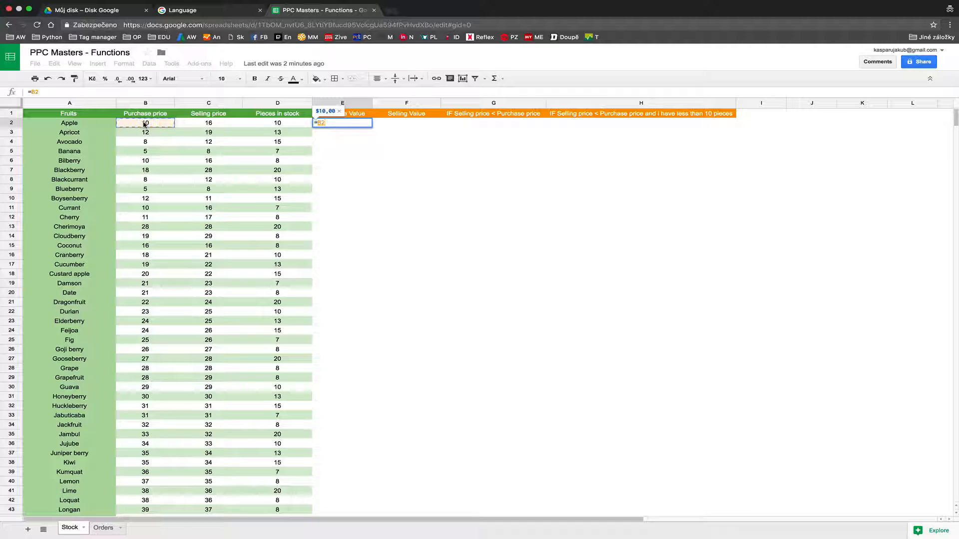
type("*C2")
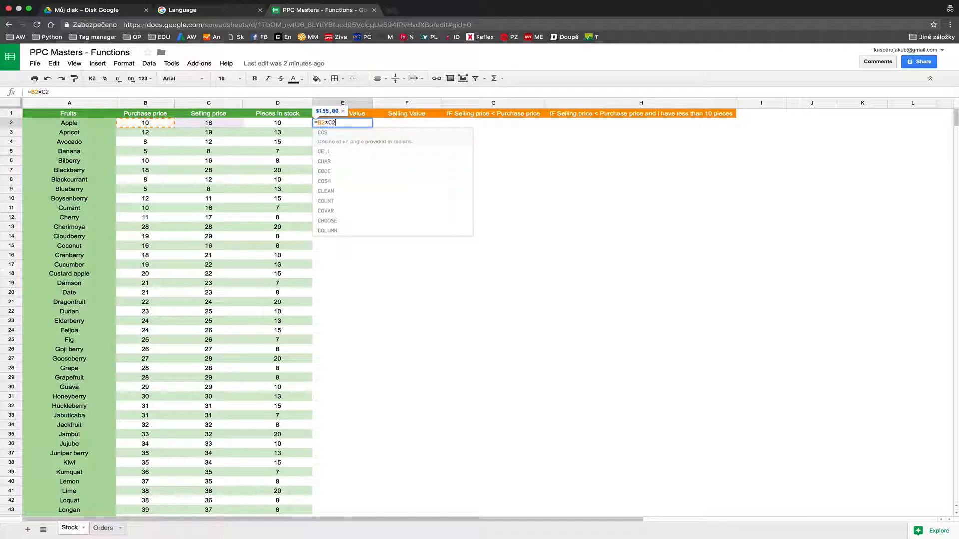
key("Return")
left_click(336, 123)
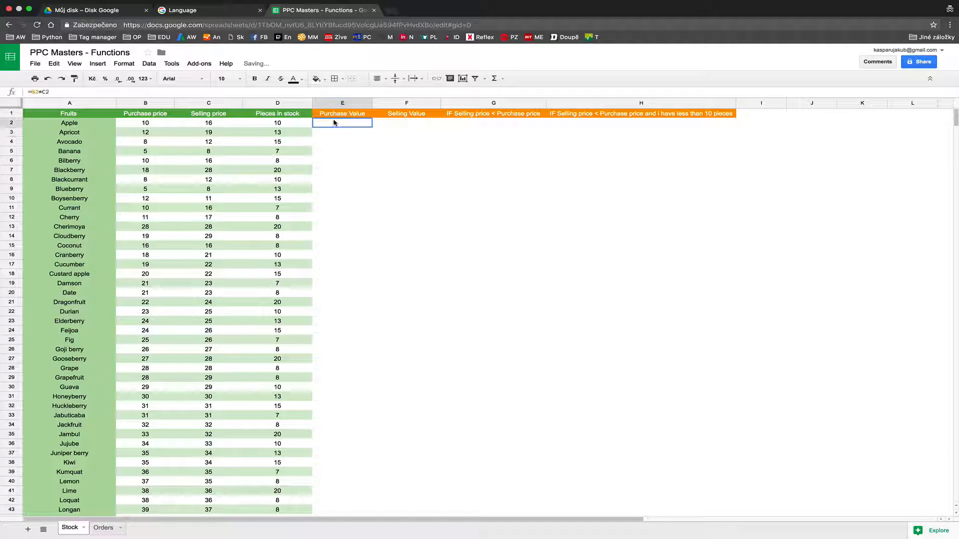
double_click(372, 127)
Enter the formula =C2*D2 in F2, the first Selling Value cell.
left_click(382, 126)
type("=")
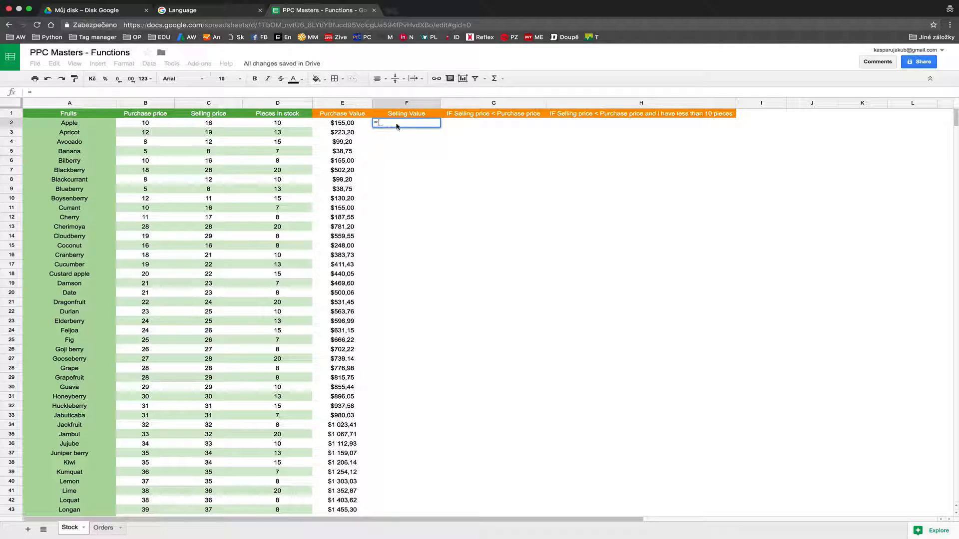
left_click(216, 123)
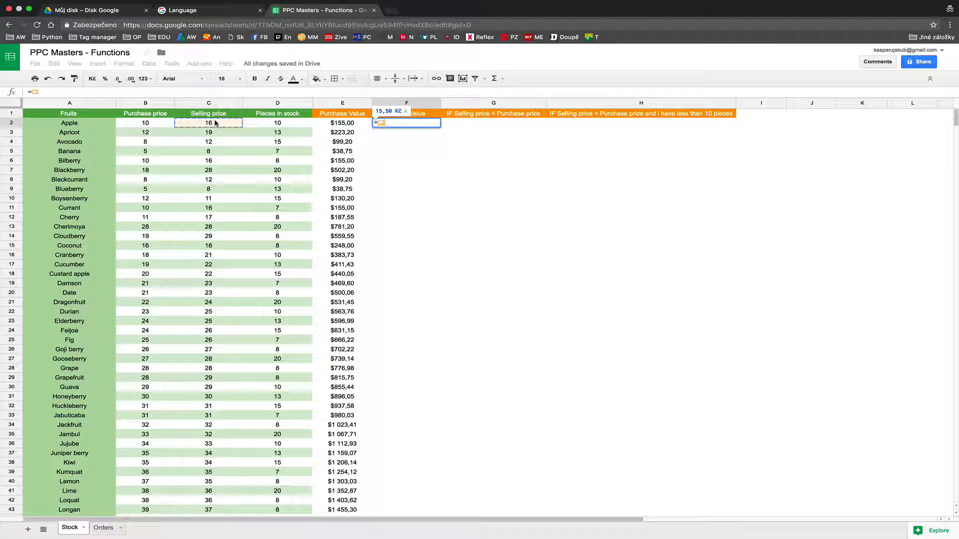
type("*D2")
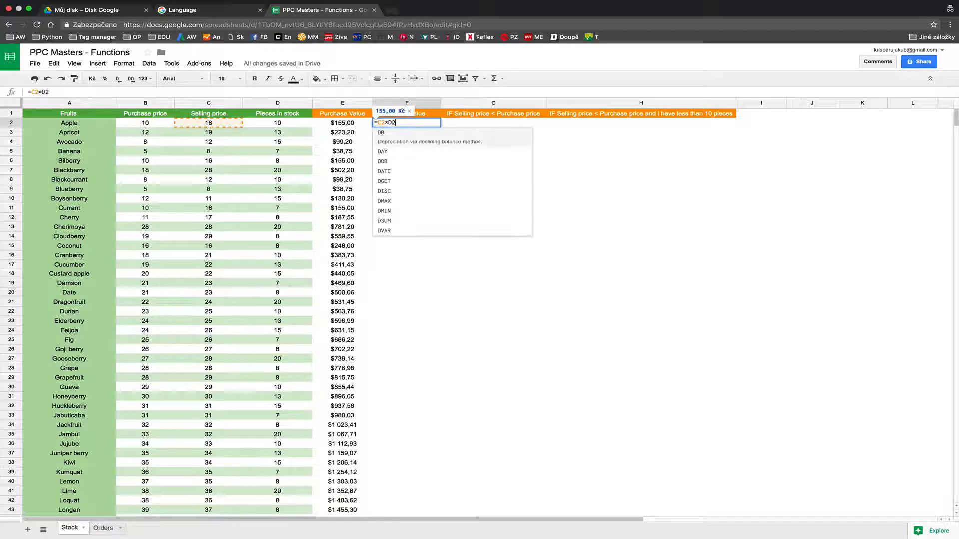
key("Return")
Try to fill the F2 formula down the Selling Value column.
left_click(393, 126)
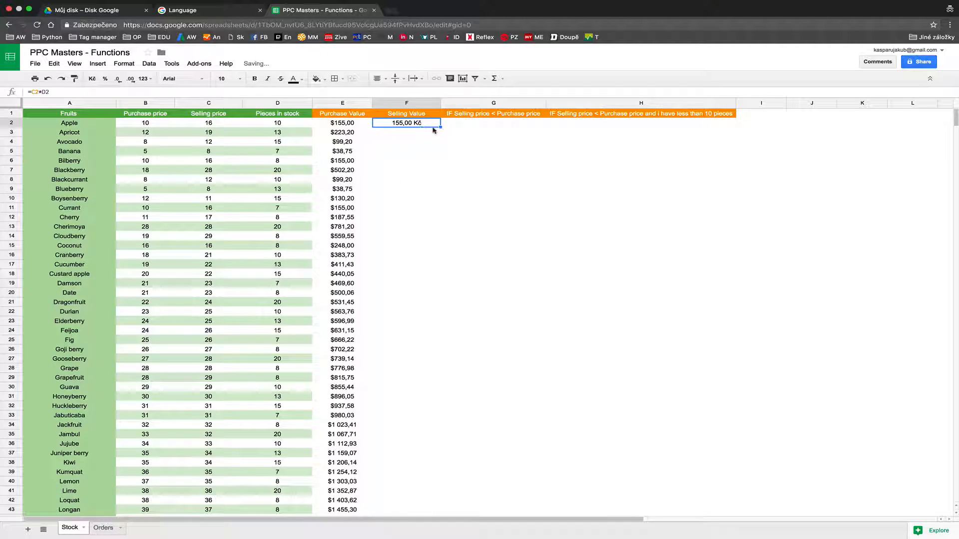
left_click(444, 131)
left_click(416, 116)
left_click(415, 123)
left_click_drag(441, 127, 440, 129)
left_click(441, 129)
left_click(423, 124)
Format the entire Selling Value column as US Dollar.
left_click(409, 103)
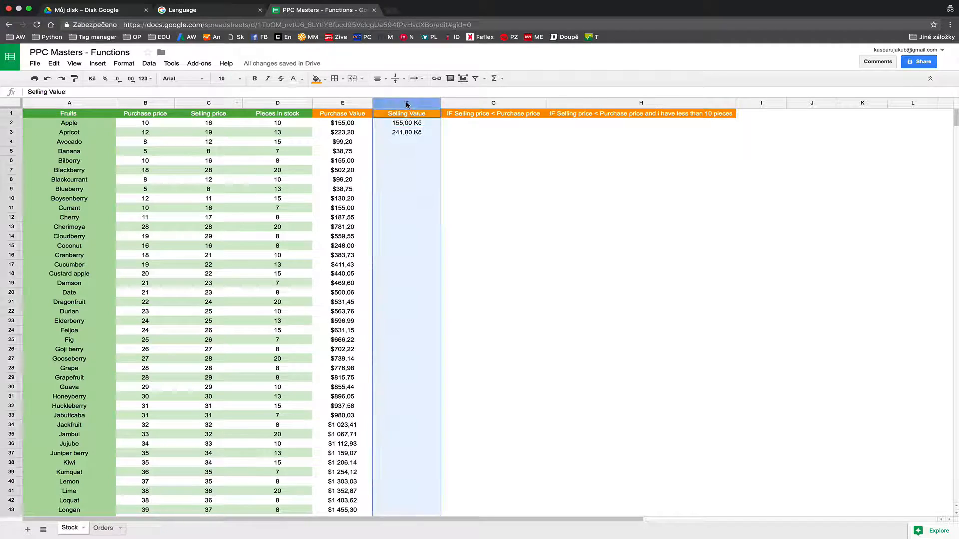
left_click(123, 63)
mouse_move(145, 80)
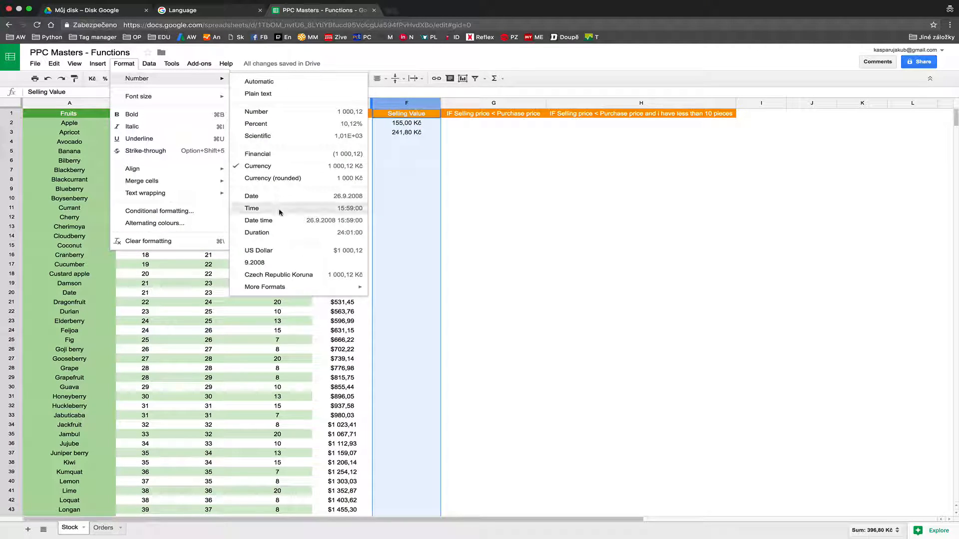
left_click(279, 250)
Copy the F2 formula down the Selling Value column through row 68.
key("Down")
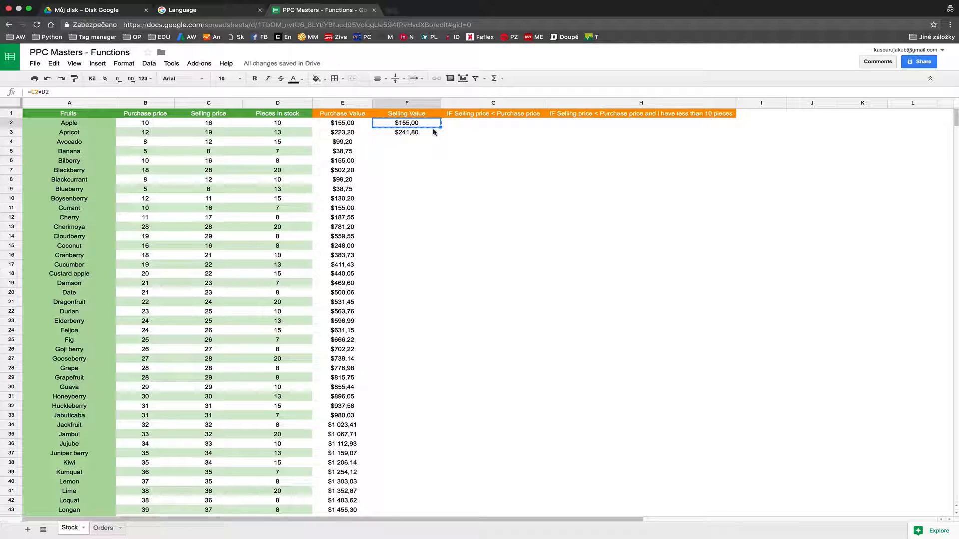
key("super+shift+Down")
key("super+shift+Down")
key("super+shift+Up")
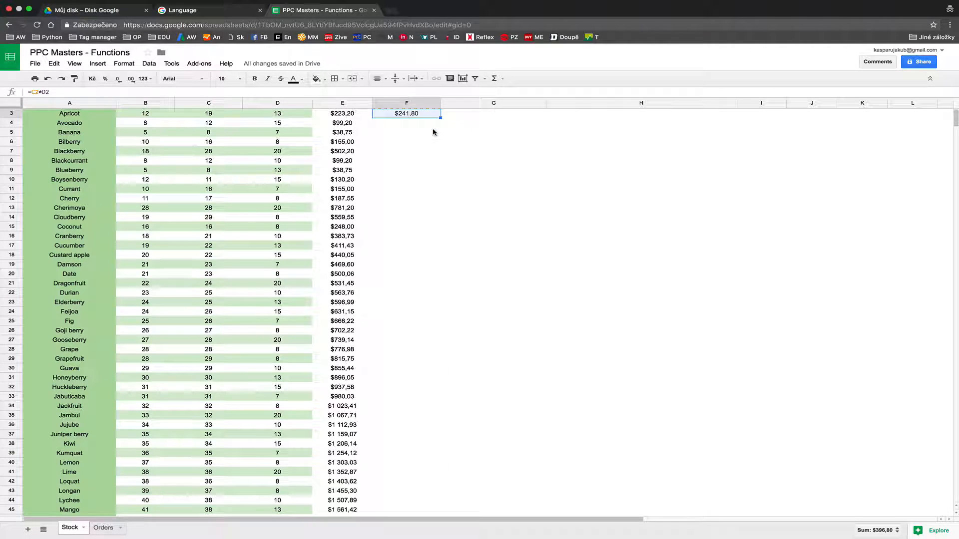
scroll(447, 491, "down", 6)
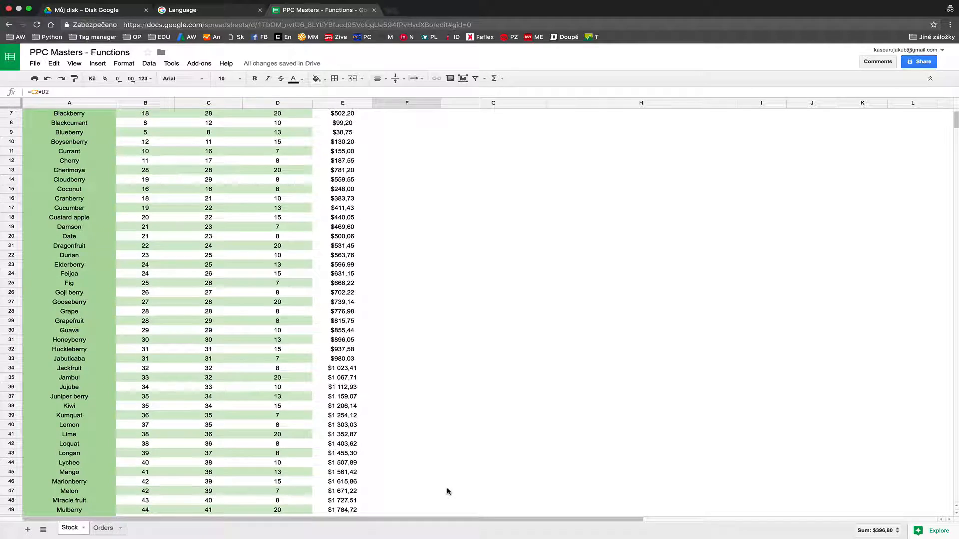
scroll(447, 491, "down", 2)
left_click(381, 494, "shift")
key("super+v")
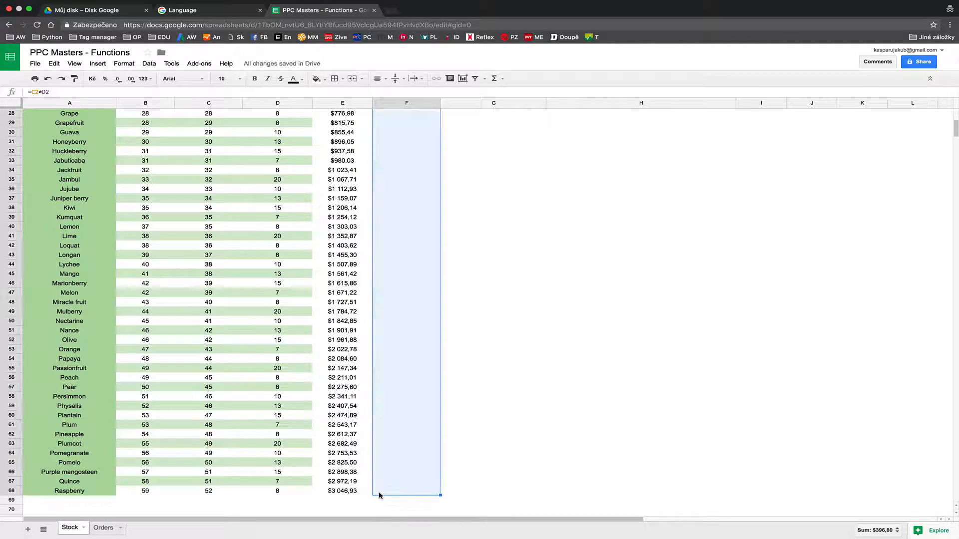
Start an IF formula in G2 with the logical condition B2>C2.
left_click(418, 310)
key("super+Up")
key("Down")
key("Right")
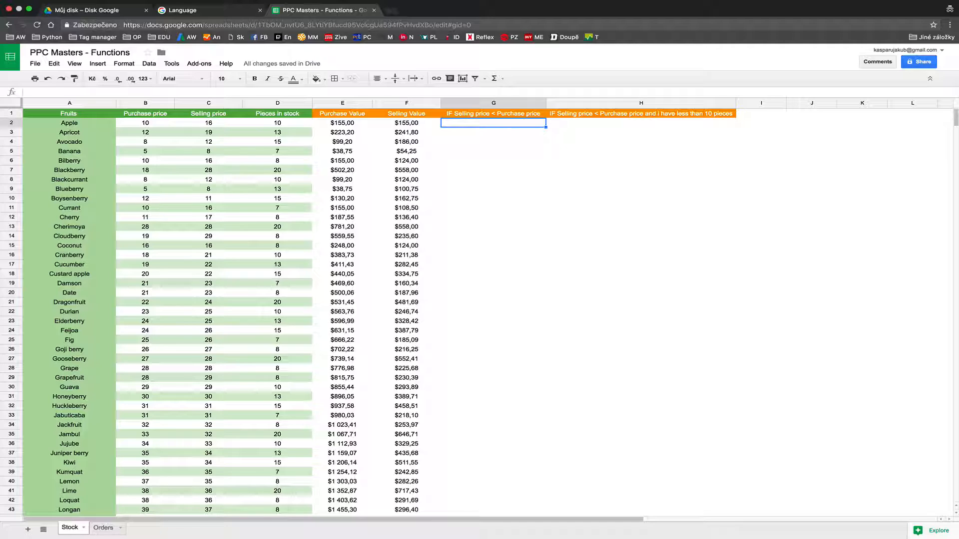
type("=")
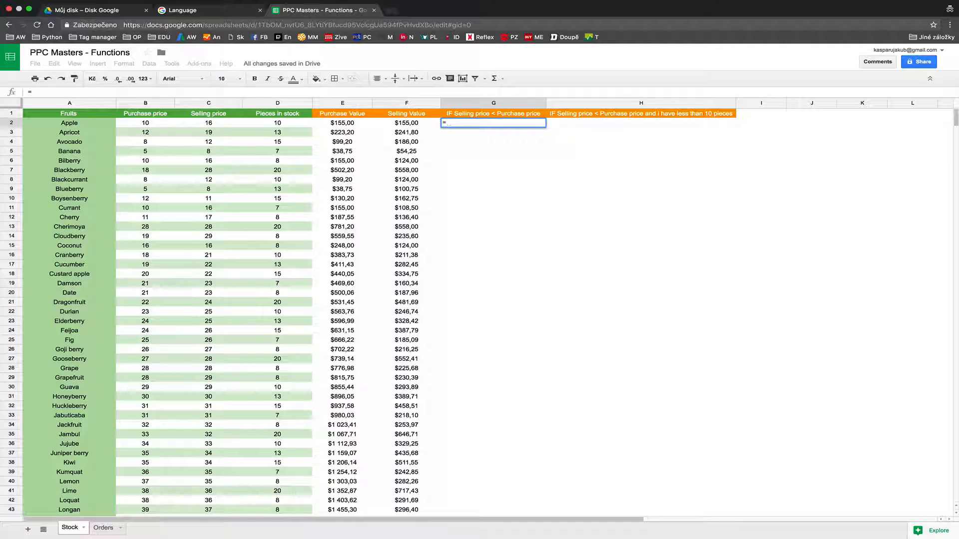
type("OIF")
key("BackSpace")
key("BackSpace")
key("BackSpace")
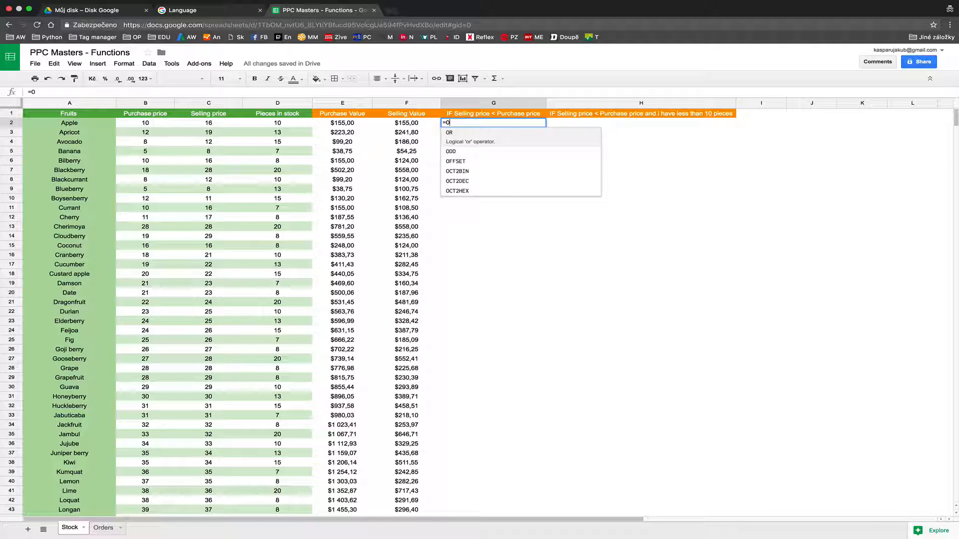
type("IF(")
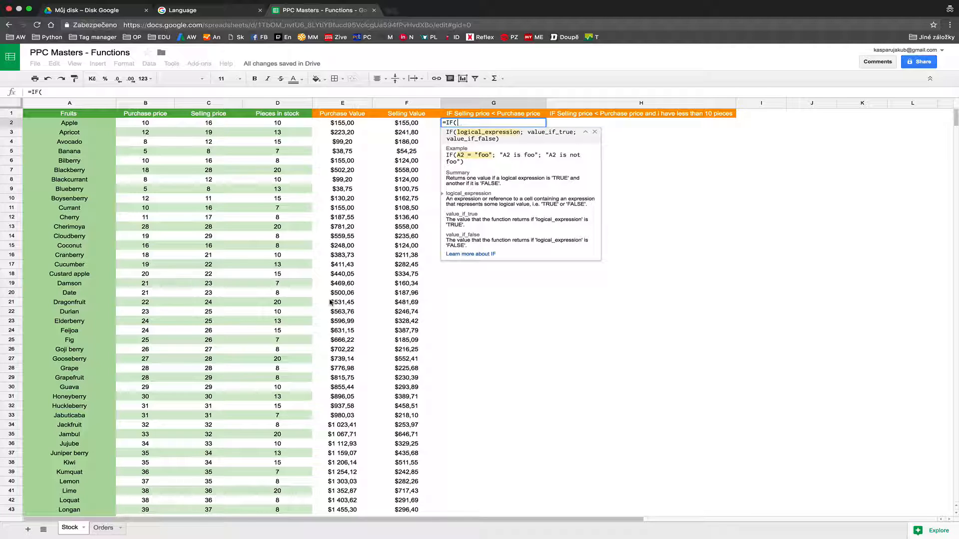
left_click(131, 124)
type(">C")
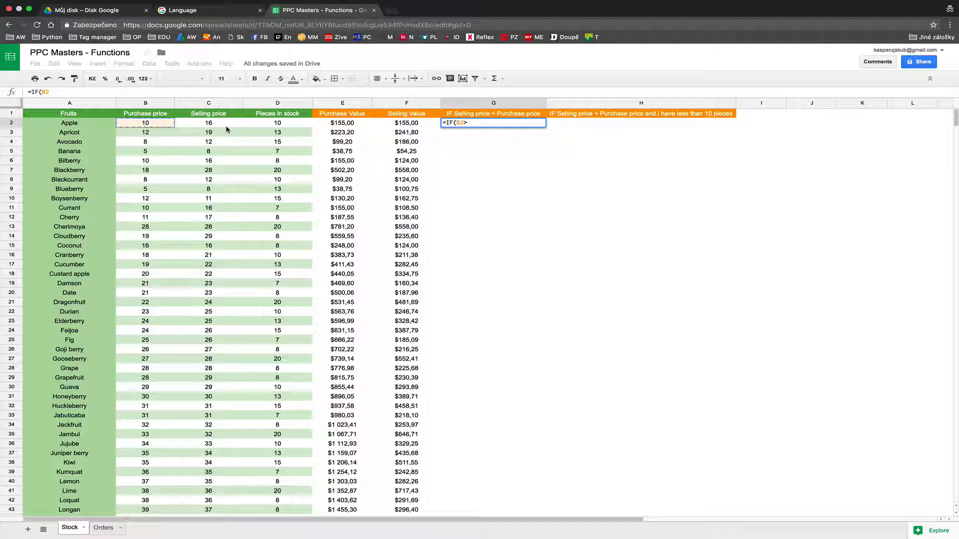
type("2")
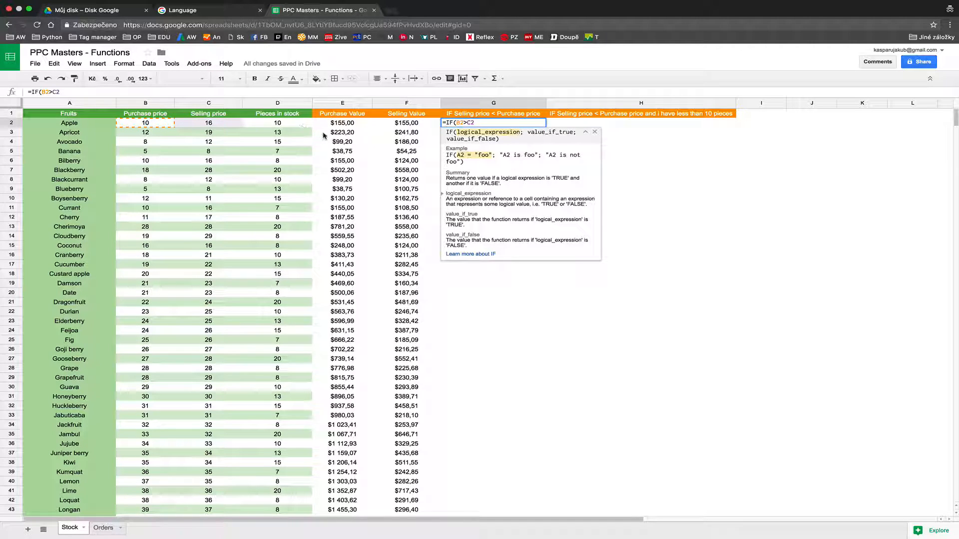
type(";")
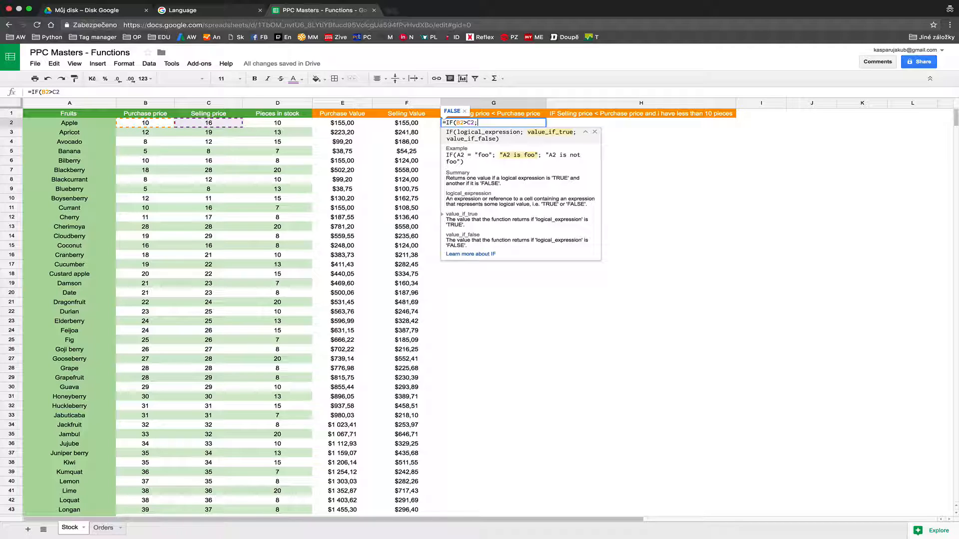
Complete the G2 IF formula so it returns "Problem" when true and "Ok" when false.
type("\"Problem")
key("BackSpace")
key("BackSpace")
key("BackSpace")
key("BackSpace")
key("BackSpace")
type("oblem\";")
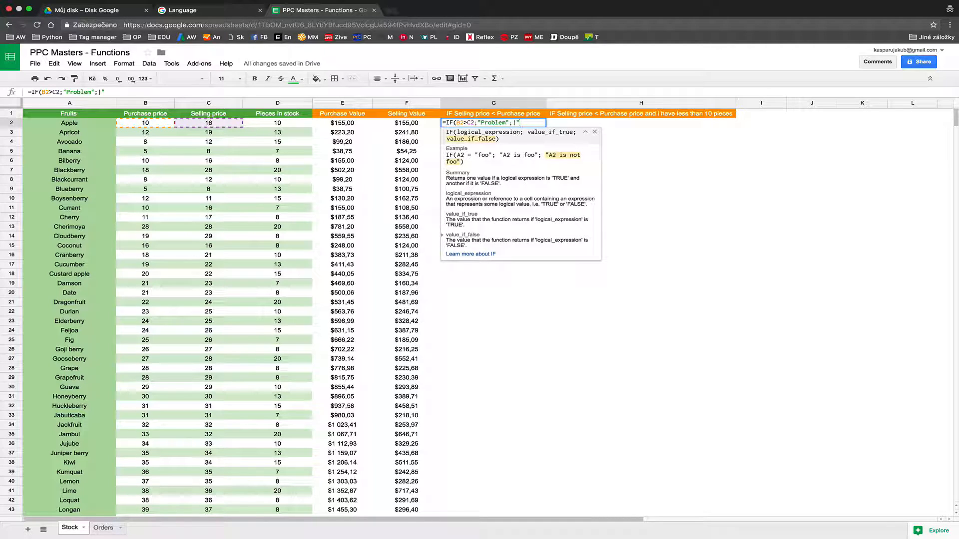
type(" \"0")
type("k\")")
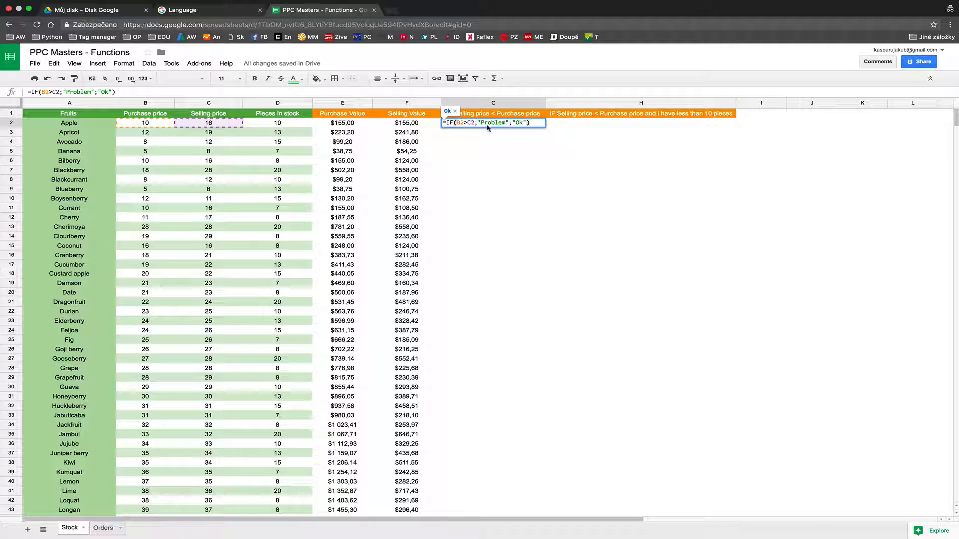
double_click(488, 123)
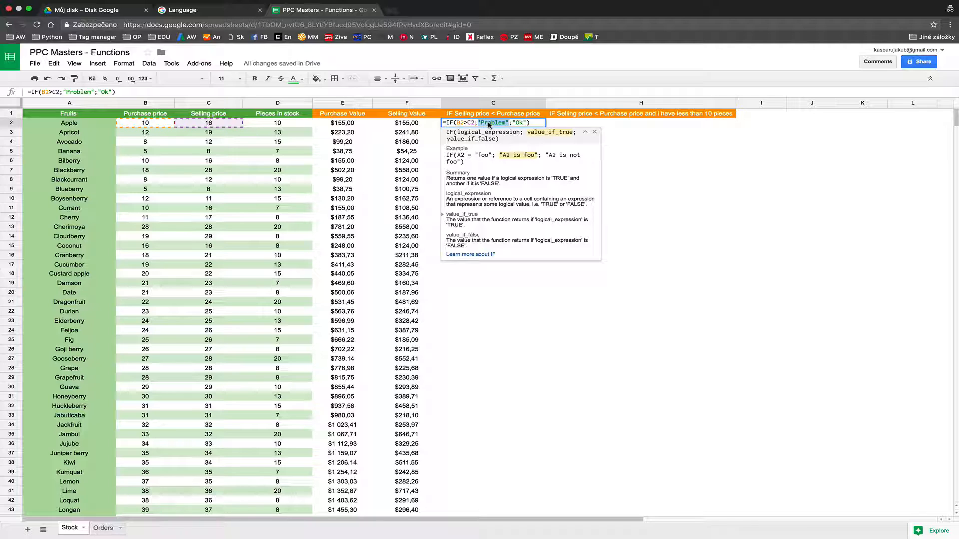
key("Return")
left_click(489, 124)
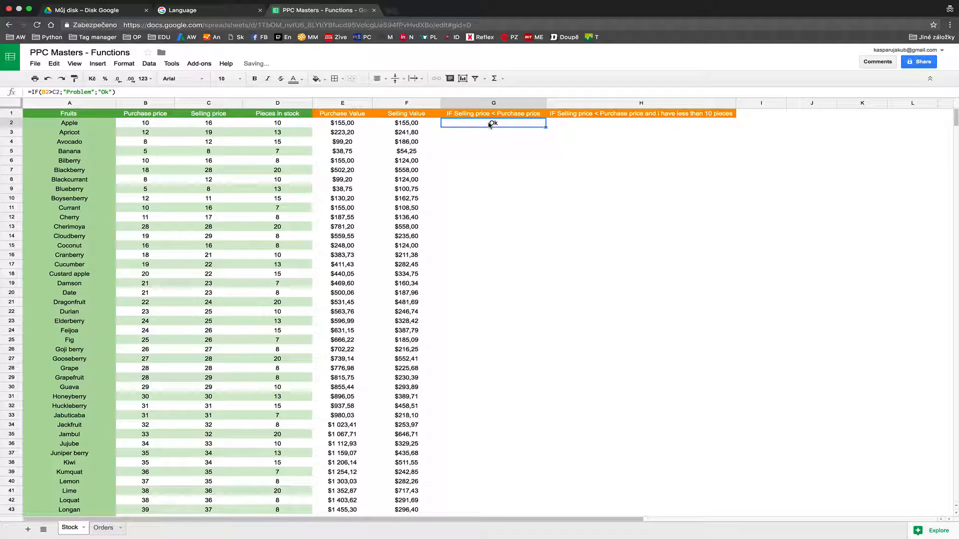
Try the G2 formula without the quotation marks around Problem and Ok.
double_click(489, 124)
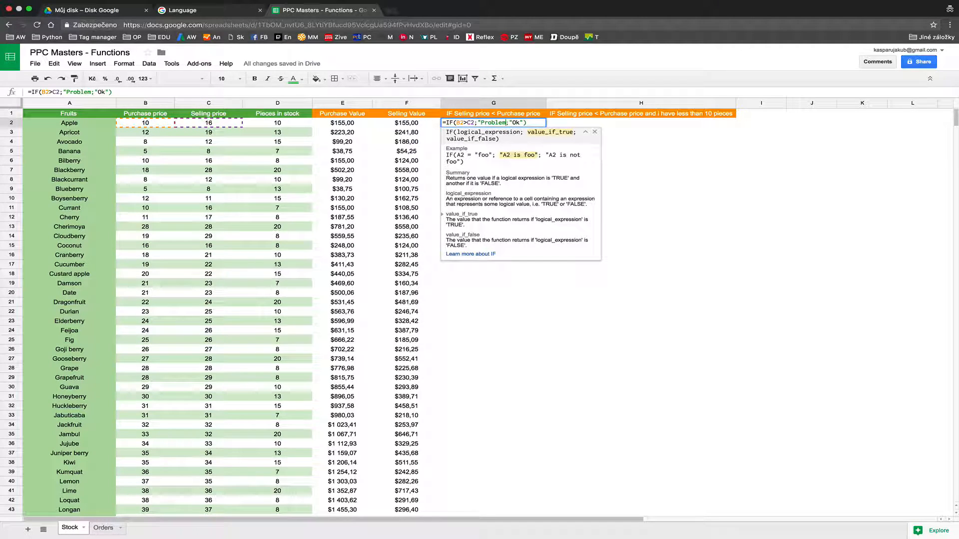
key("Return")
left_click(481, 124)
double_click(491, 124)
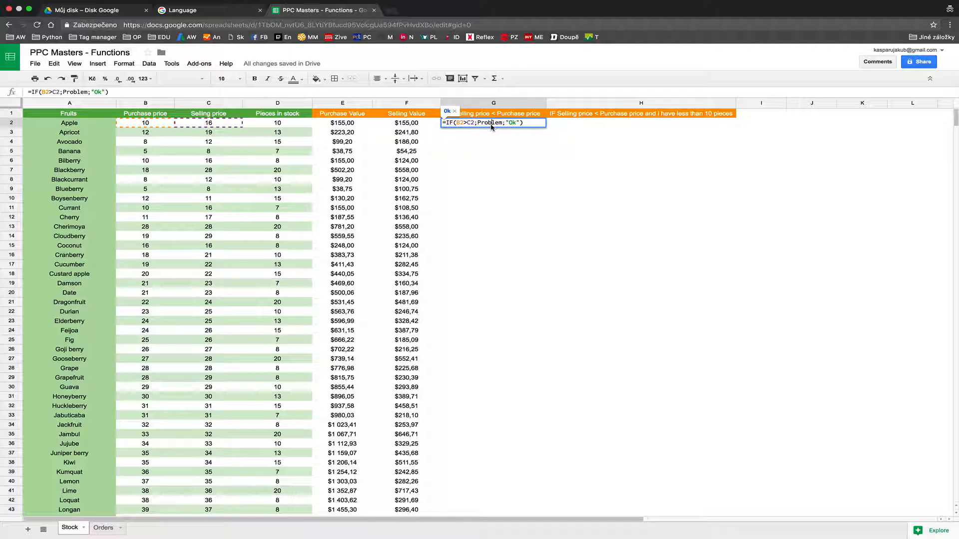
left_click(517, 123)
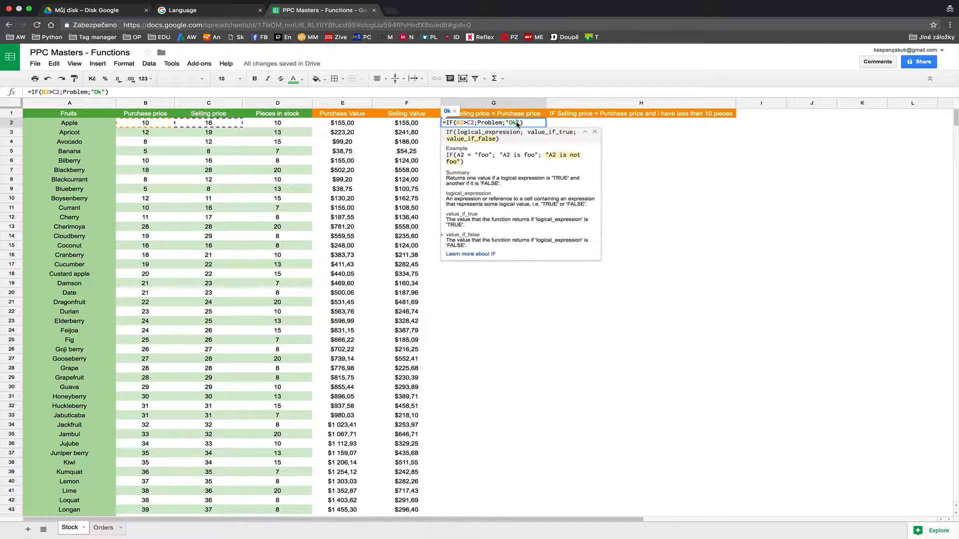
key("BackSpace")
key("Escape")
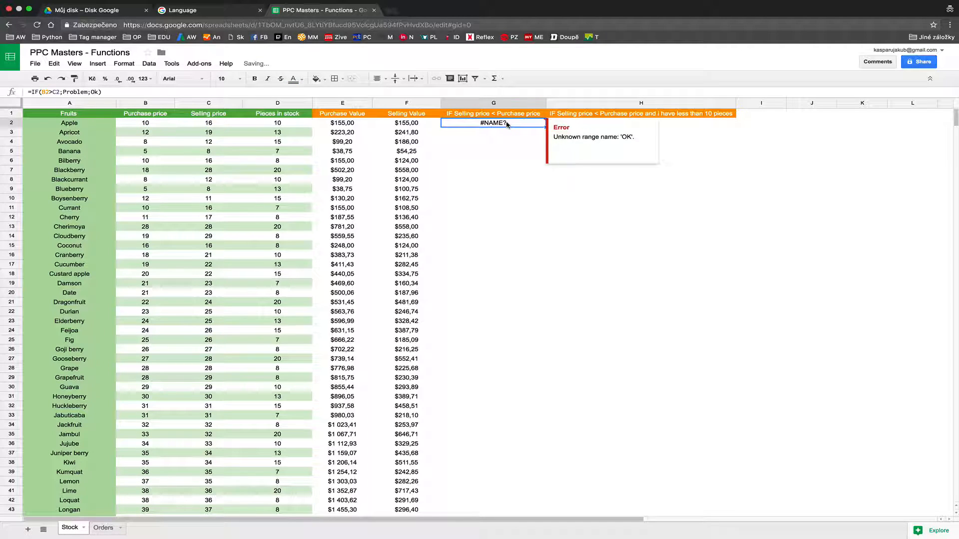
Restore the quotation marks around Problem and Ok in the G2 formula and commit it.
double_click(496, 124)
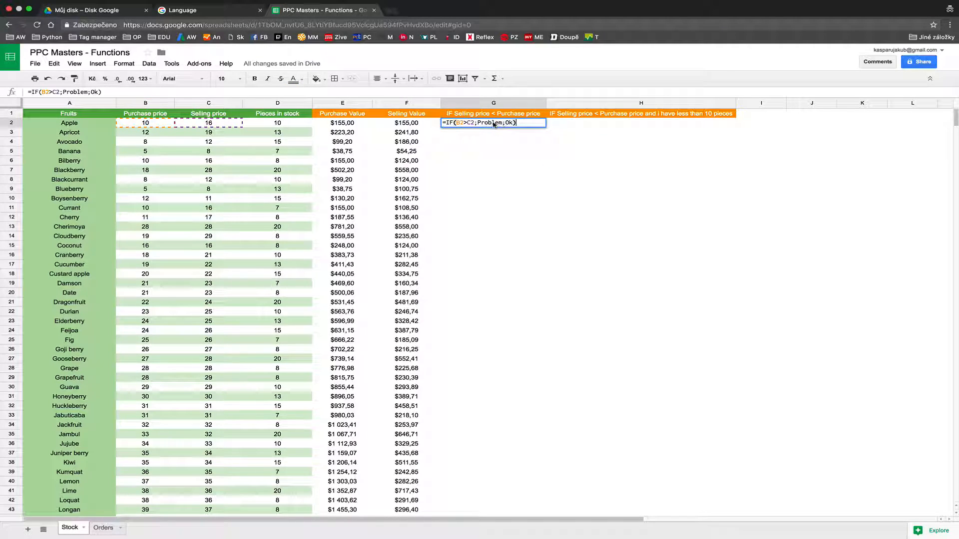
left_click(478, 124)
type("\"")
left_click(506, 125)
type("\"")
key("Right")
key("Right")
key("Right")
type("\";")
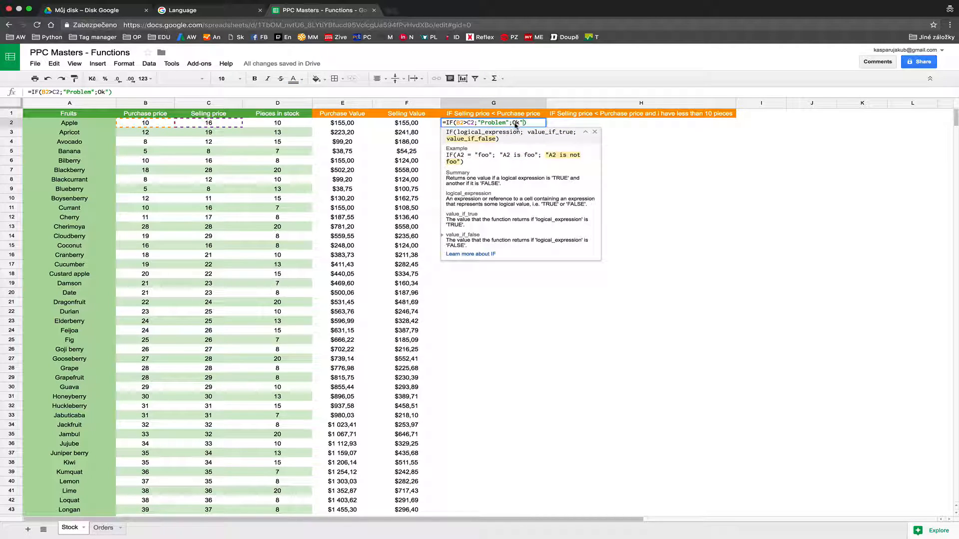
type("\"")
key("Return")
left_click(508, 125)
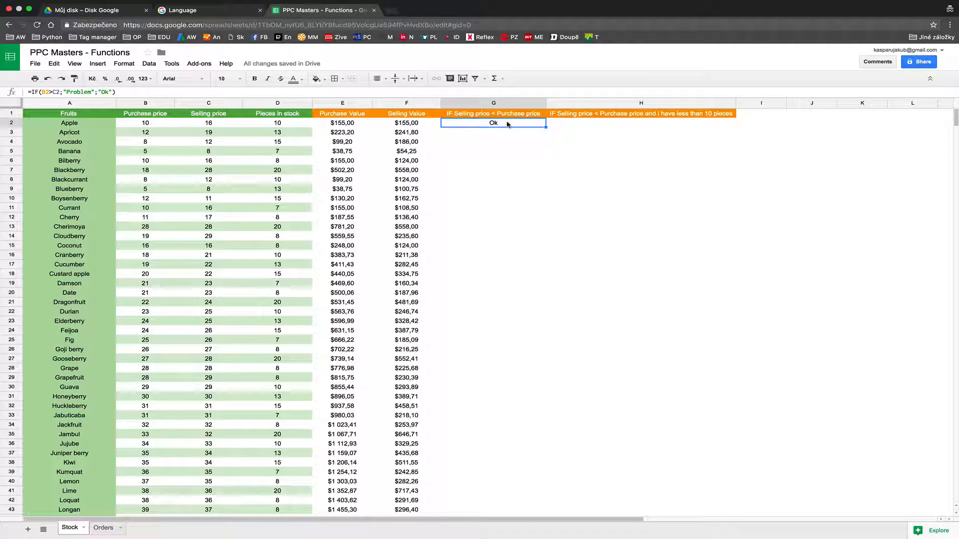
Fill the G2 formula down the "IF Selling price < Purchase price" column.
double_click(546, 128)
left_click(521, 179)
left_click(503, 198)
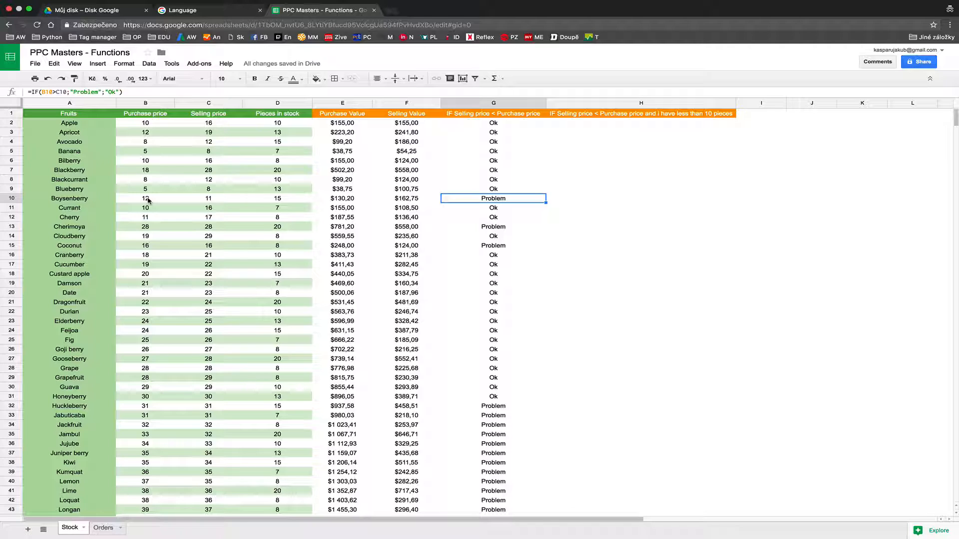
Check the Boysenberry purchase price against its flagged result and look through the rest of the rows.
left_click(145, 199)
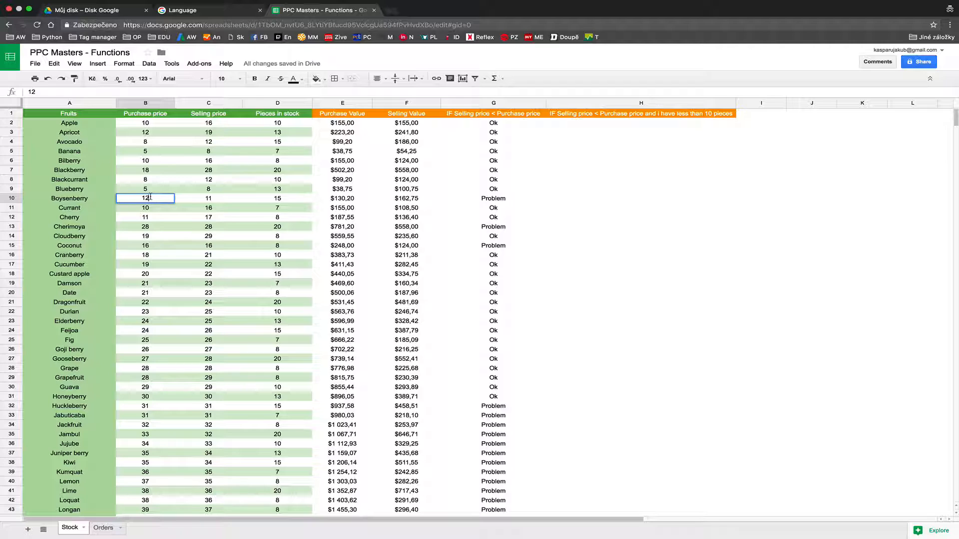
double_click(150, 197)
key("Escape")
scroll(331, 226, "down", 10)
scroll(330, 226, "up", 8)
scroll(331, 226, "up", 4)
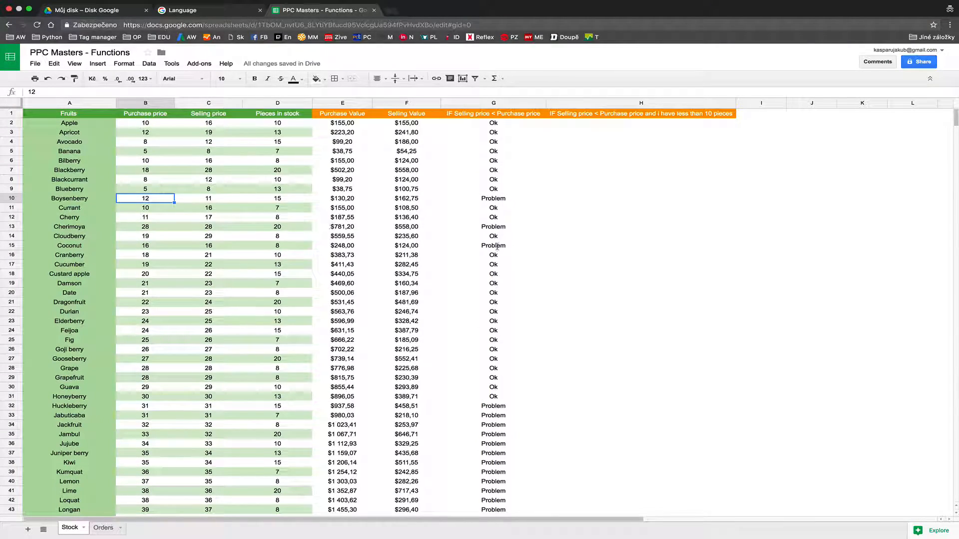
Add a filter to the whole table and show only the Problem rows in column G.
left_click(472, 263)
key("ctrl+a")
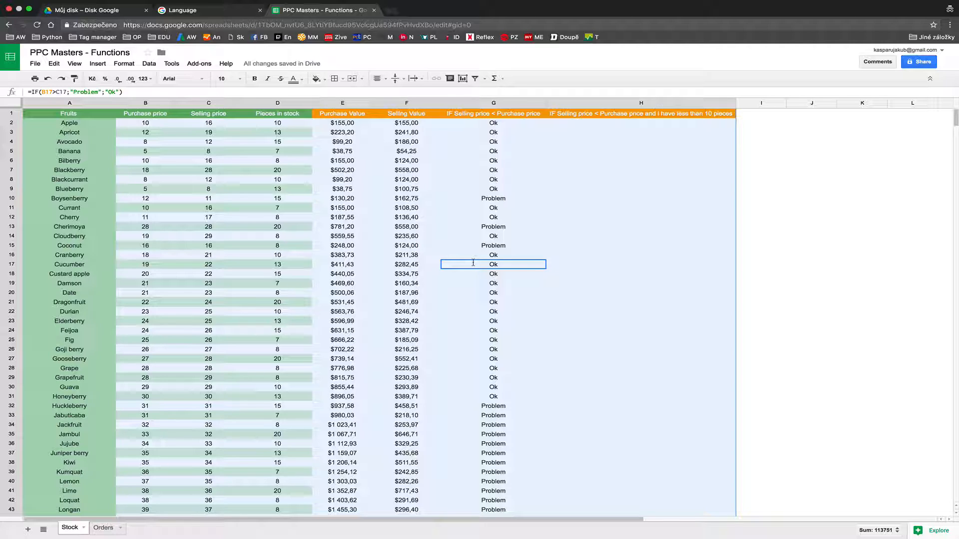
left_click(475, 78)
left_click(541, 113)
left_click(449, 207)
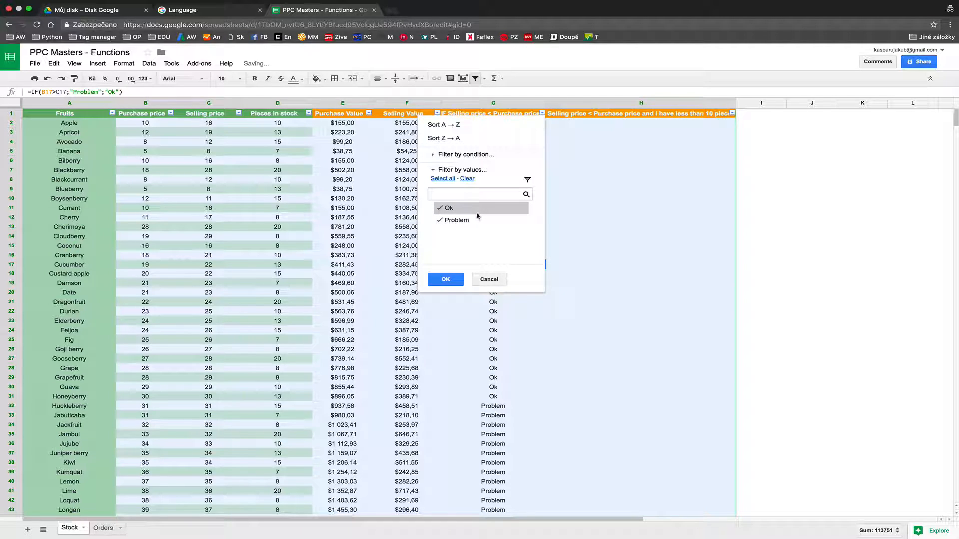
left_click(445, 280)
left_click(542, 322)
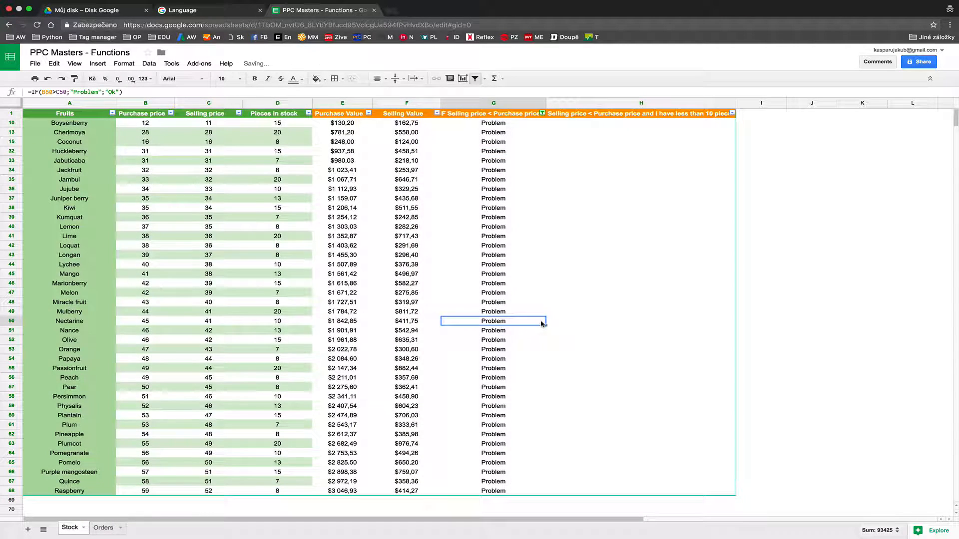
Include the Ok value in the column G filter again so all rows are shown.
left_click(542, 113)
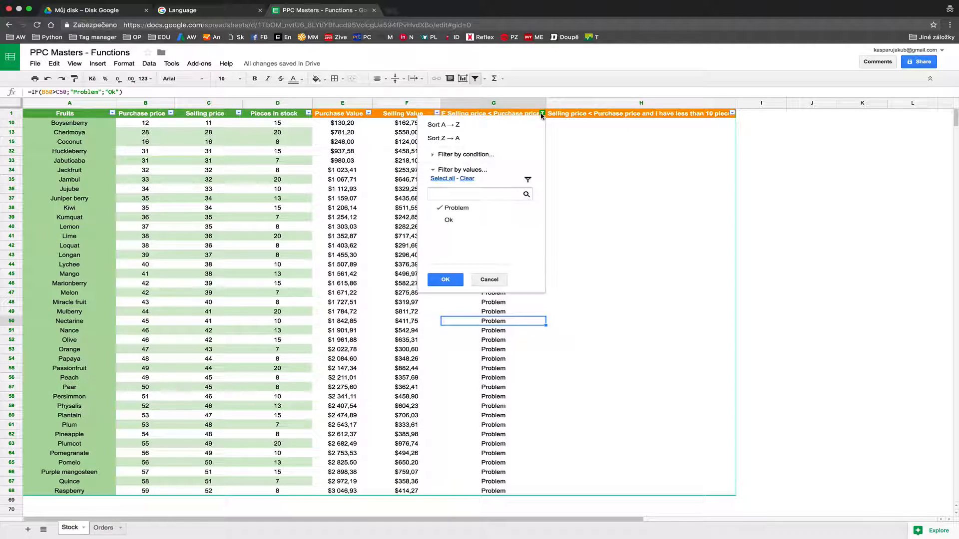
left_click(502, 220)
left_click(446, 279)
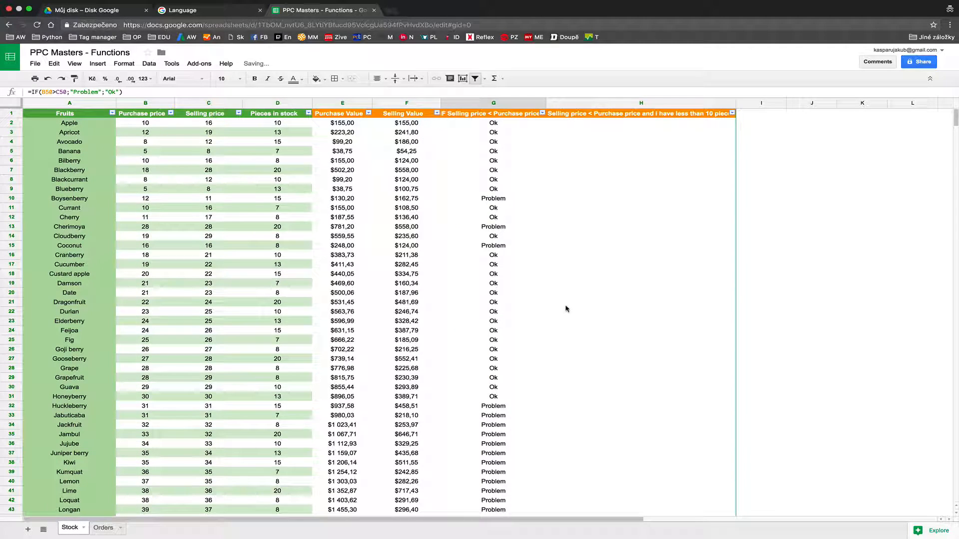
left_click(581, 313)
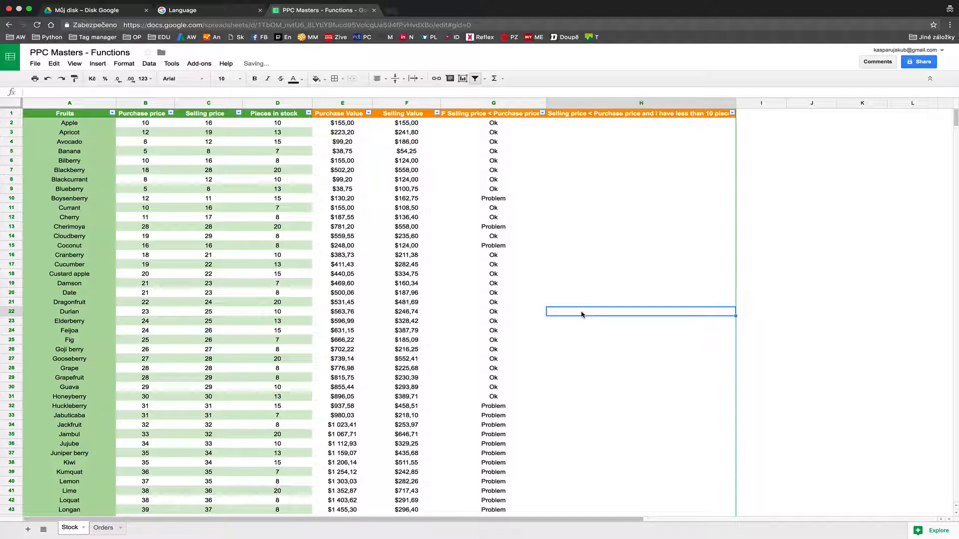
Start an IF formula in H2 with the combined condition AND(B2>C2;D2<10).
left_click(582, 128)
type("=IF")
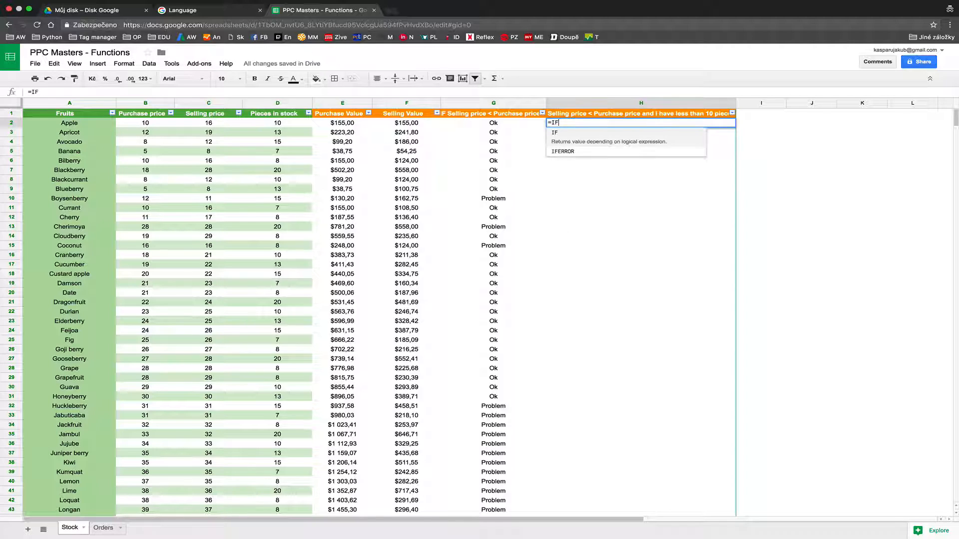
type("(")
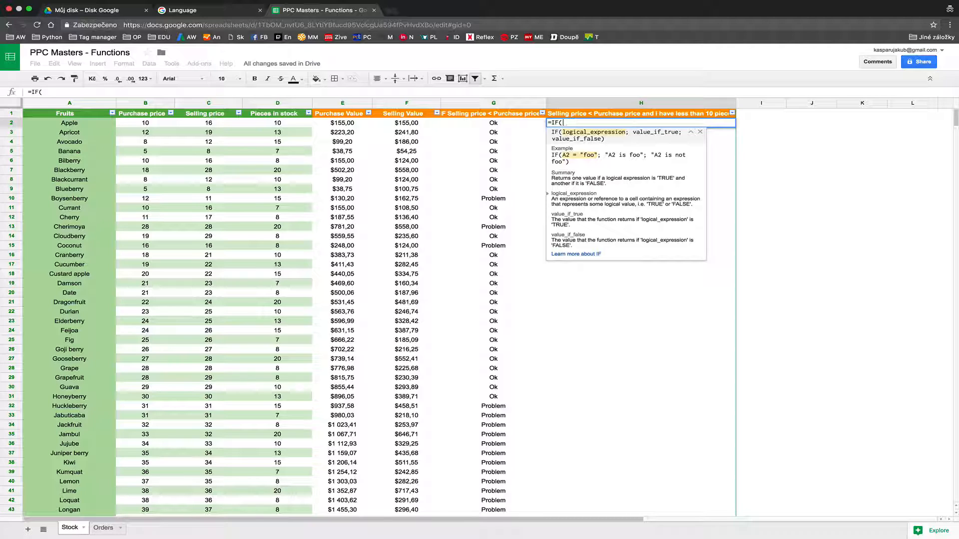
type("AND(")
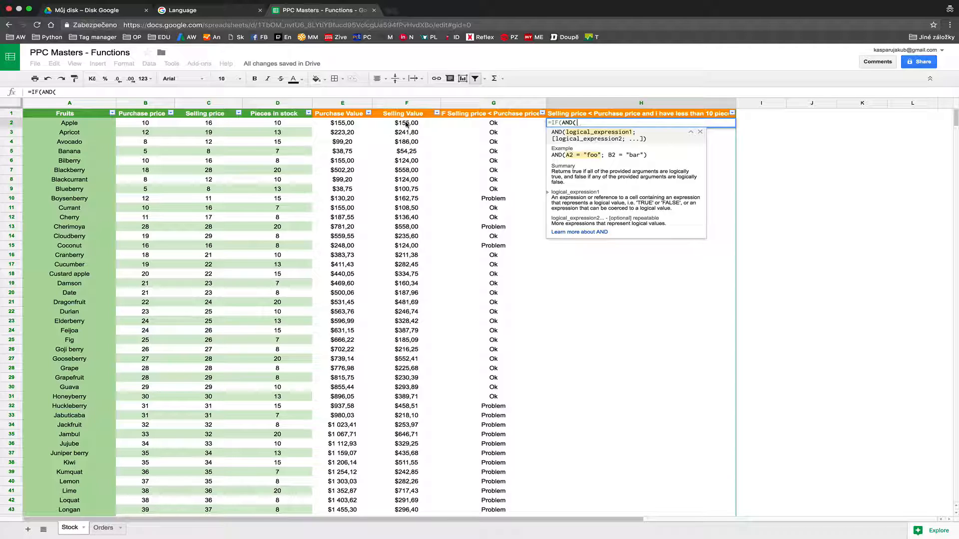
left_click(138, 123)
type(">C2")
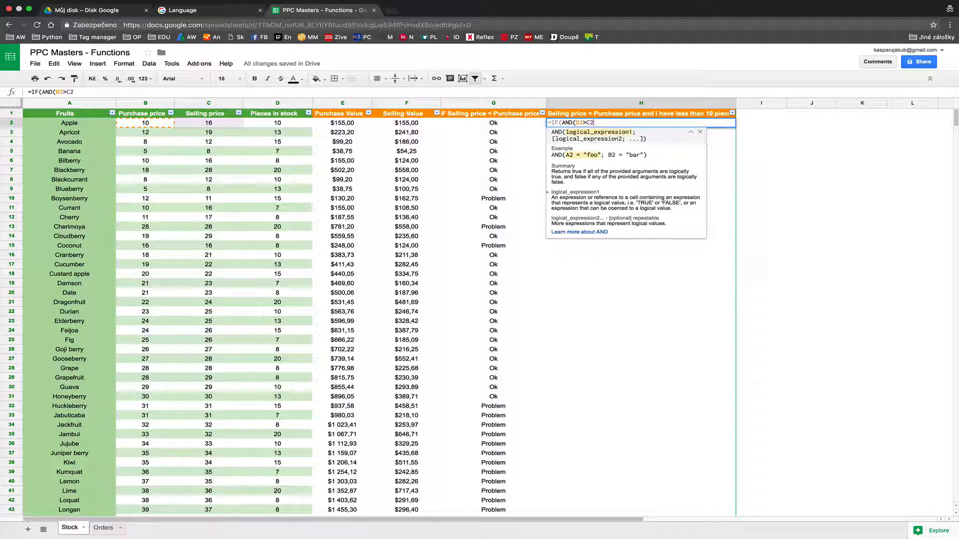
type(";D")
left_click(260, 123)
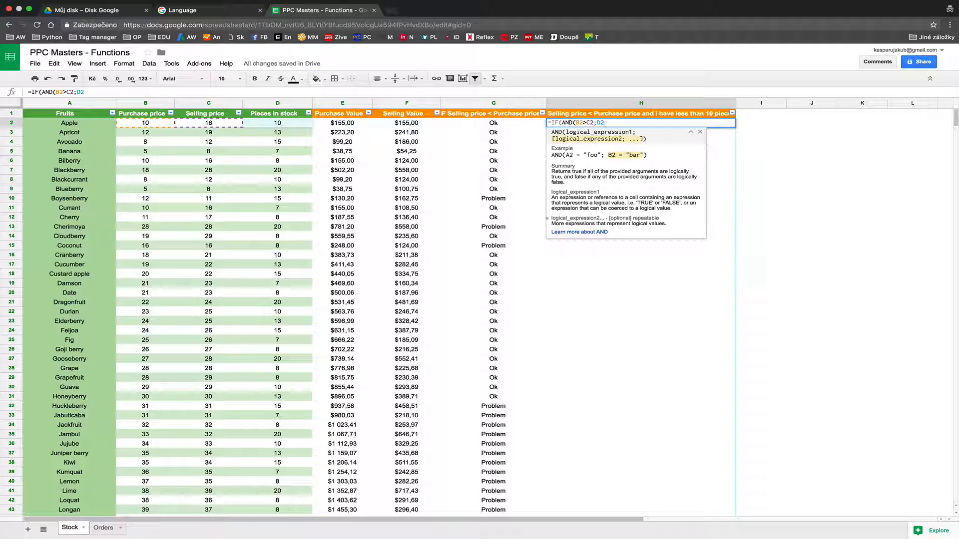
type("<10)")
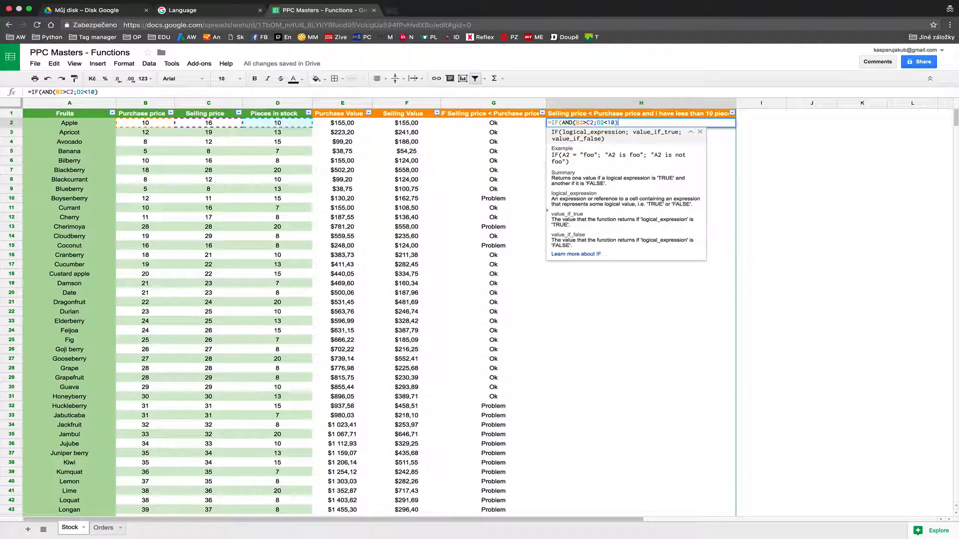
Finish the H2 formula with "Problem" as the true value and "Ok" as the false value.
type(";")
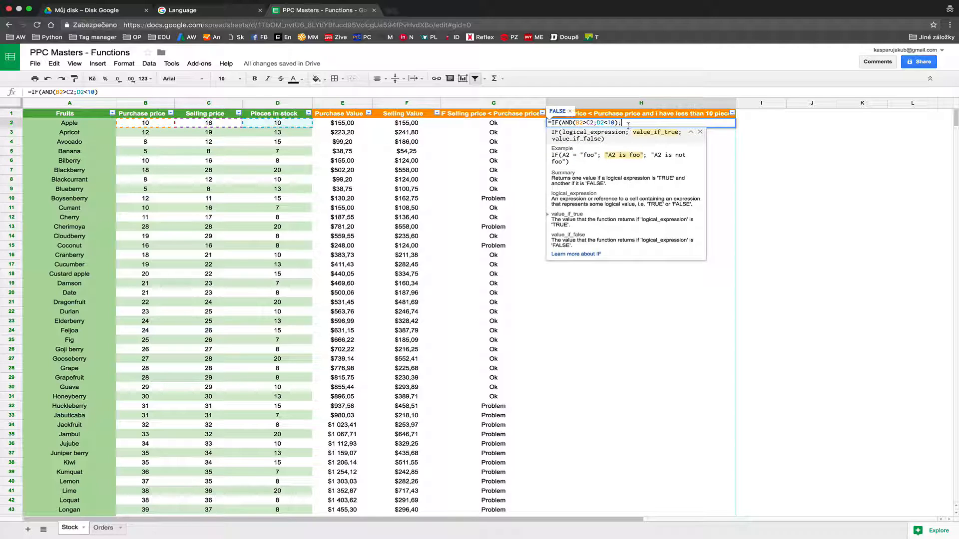
type("\"Problem\";\"Ok\")")
key("Return")
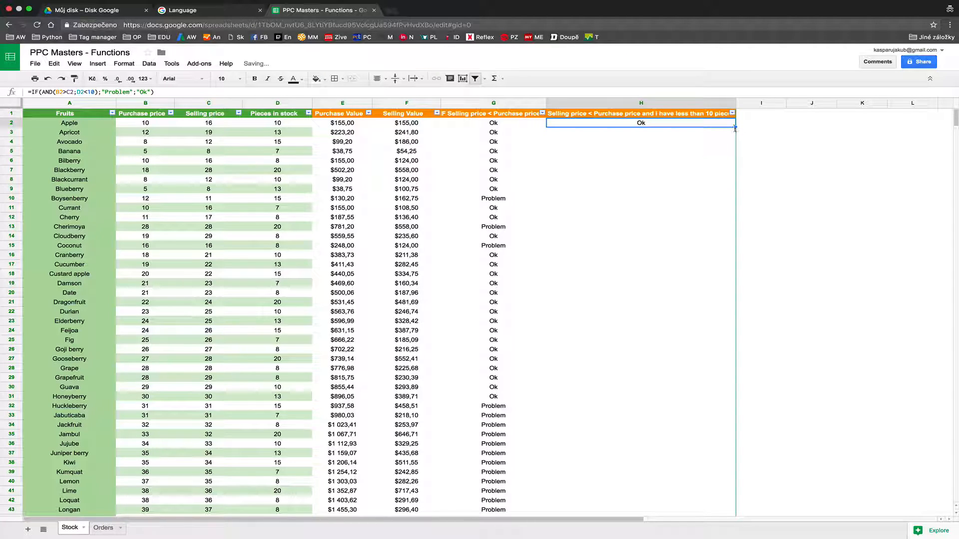
Fill the H2 formula down column H for all the fruits.
double_click(736, 128)
left_click(725, 128)
key("Up")
key("ctrl+c")
double_click(736, 127)
left_click(691, 168)
left_click(621, 249)
left_click(469, 246)
left_click(535, 262)
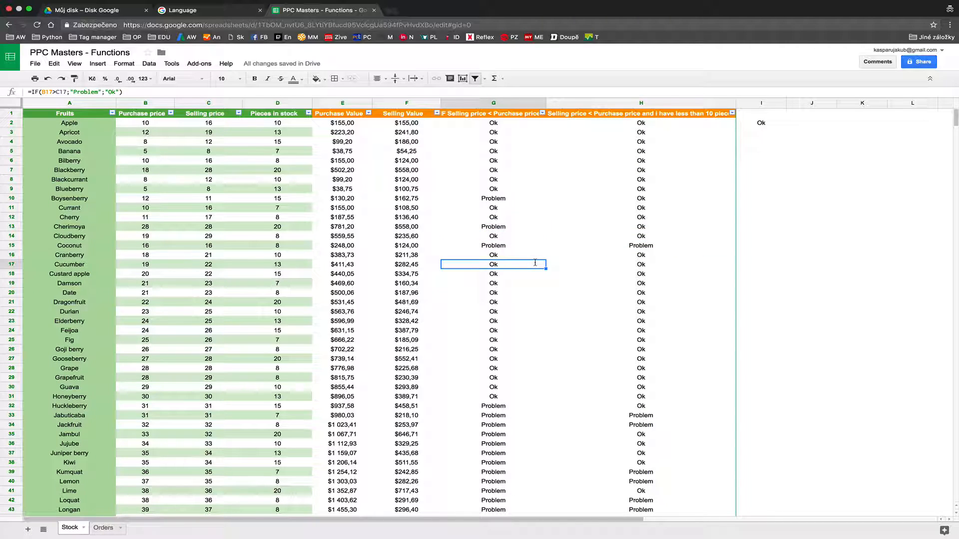
Open conditional formatting for column G and delete the existing rule for text containing "Chyba".
left_click(477, 103)
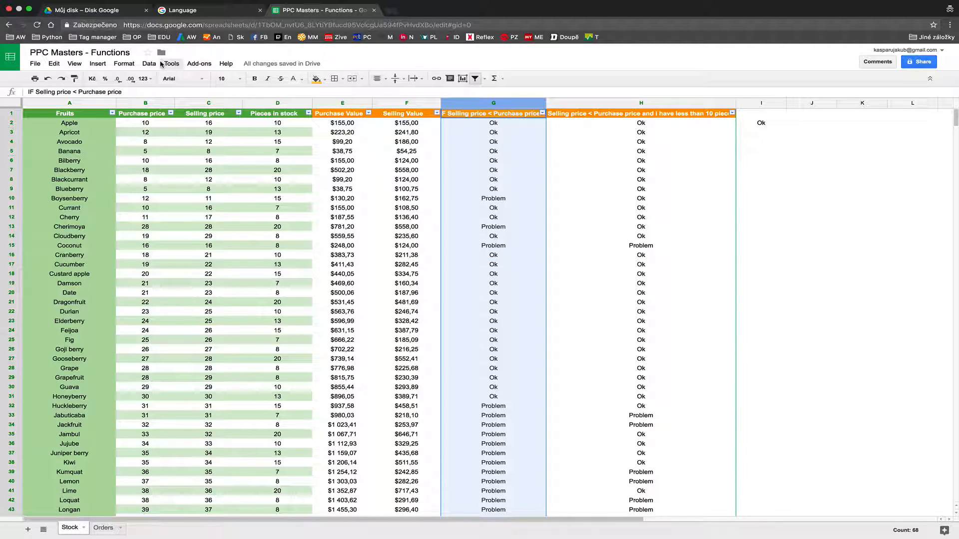
left_click(125, 65)
mouse_move(150, 67)
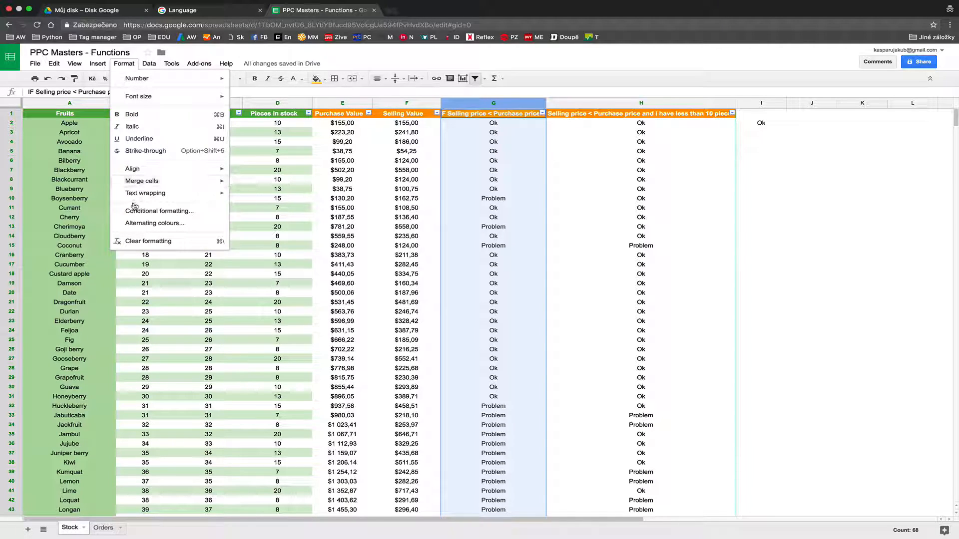
left_click(133, 210)
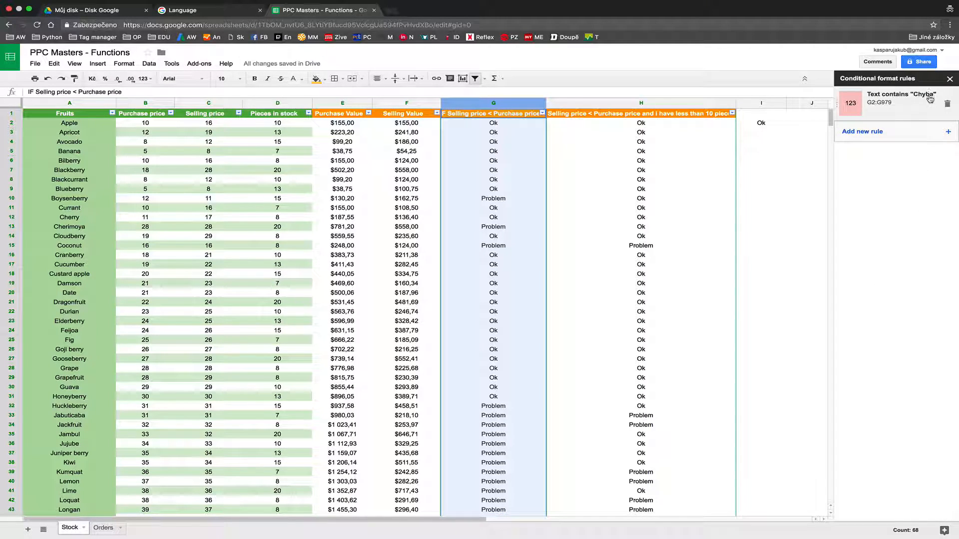
left_click(946, 103)
Add a conditional formatting rule on G1:G979 that fills cells equal to "Problem" with the default light red style.
left_click(860, 104)
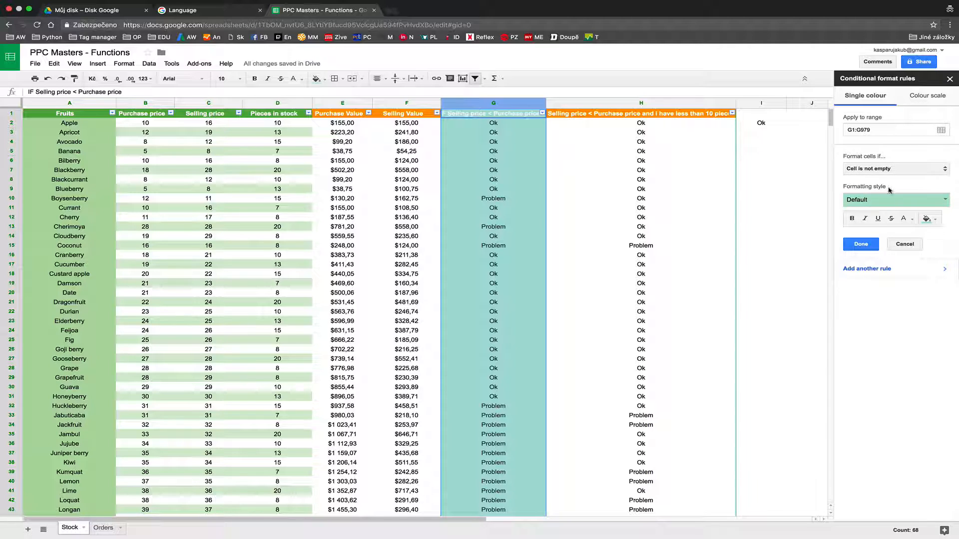
left_click(888, 199)
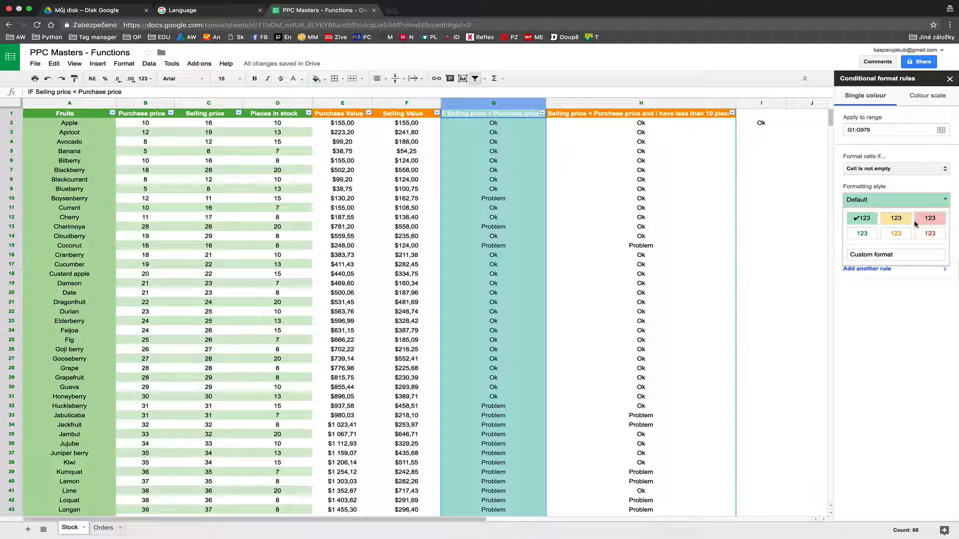
left_click(929, 217)
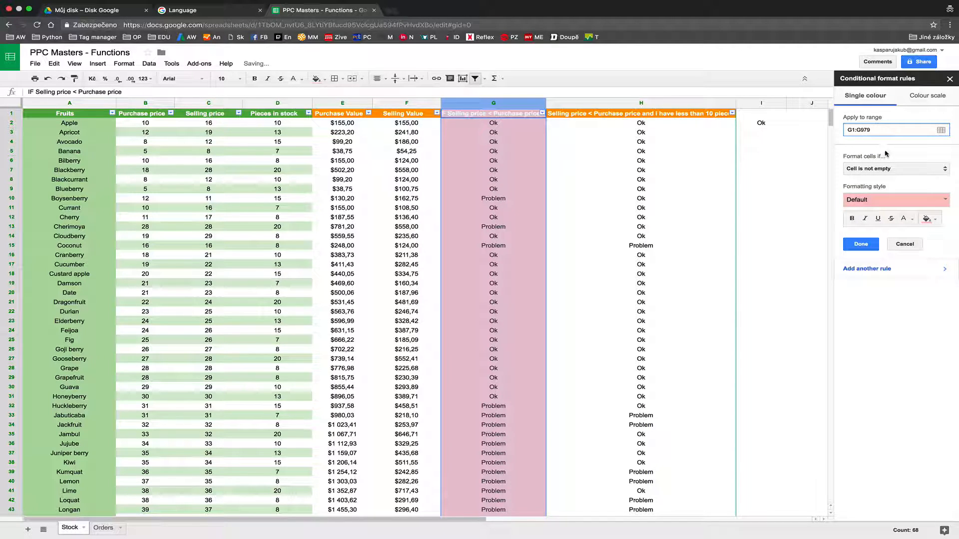
left_click(886, 169)
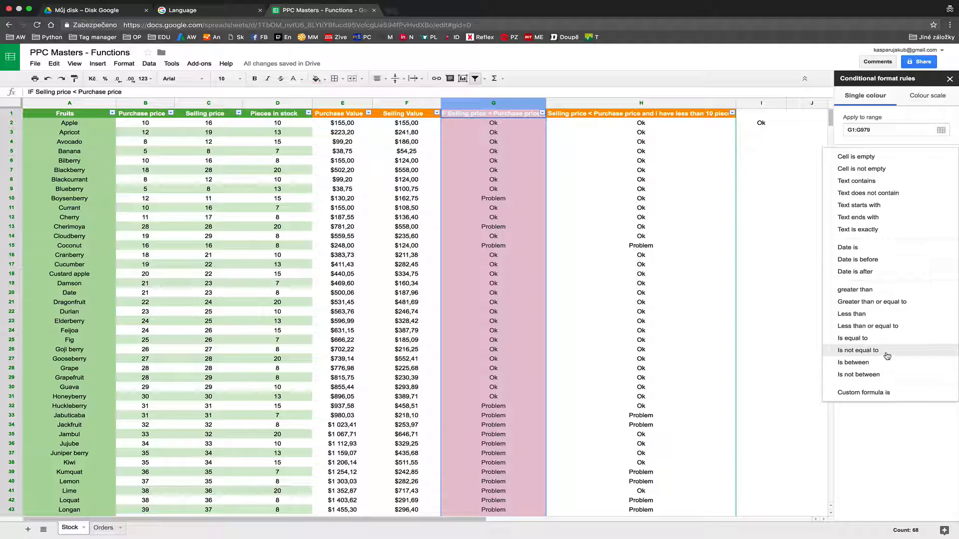
left_click(883, 339)
type("Problem")
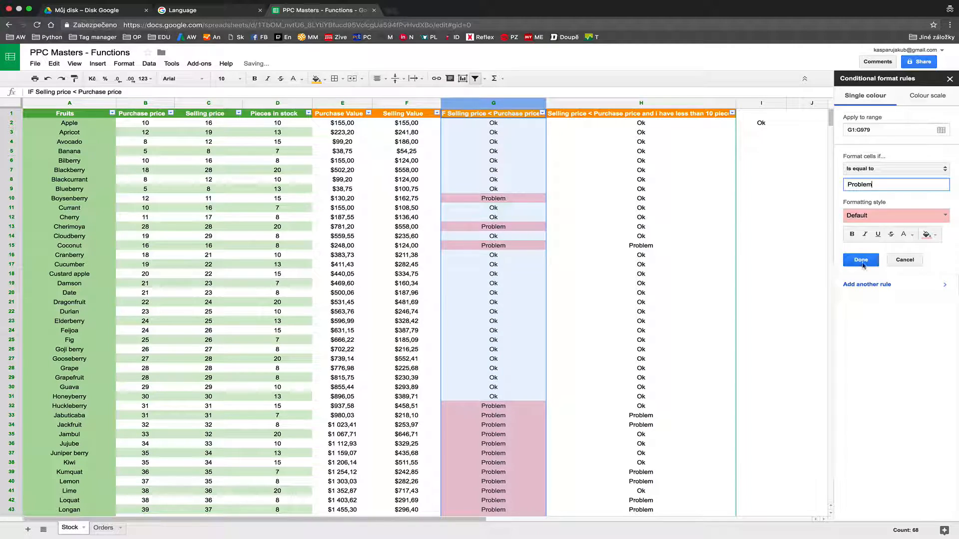
left_click(861, 260)
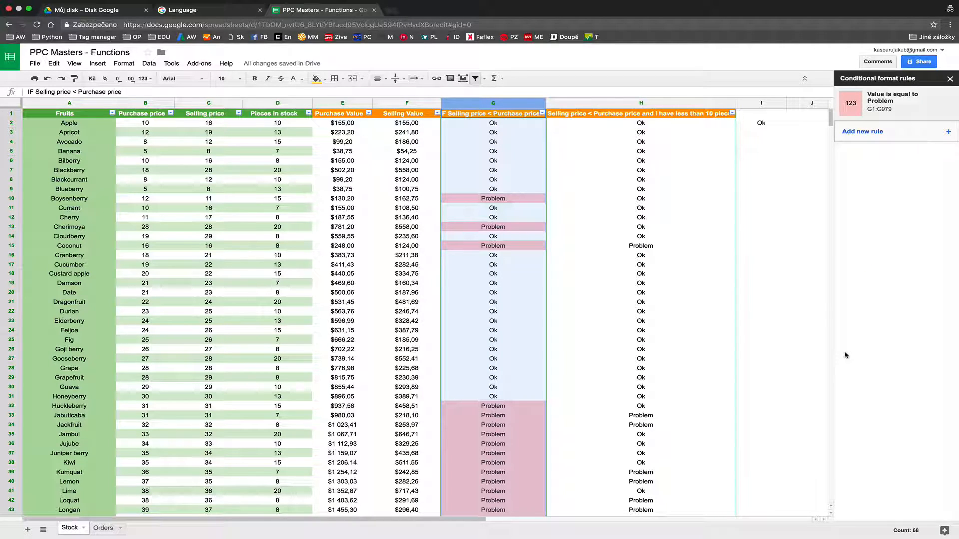
Add a second conditional formatting rule on G1:G979 that fills cells equal to "Ok" with the default green style.
left_click(870, 133)
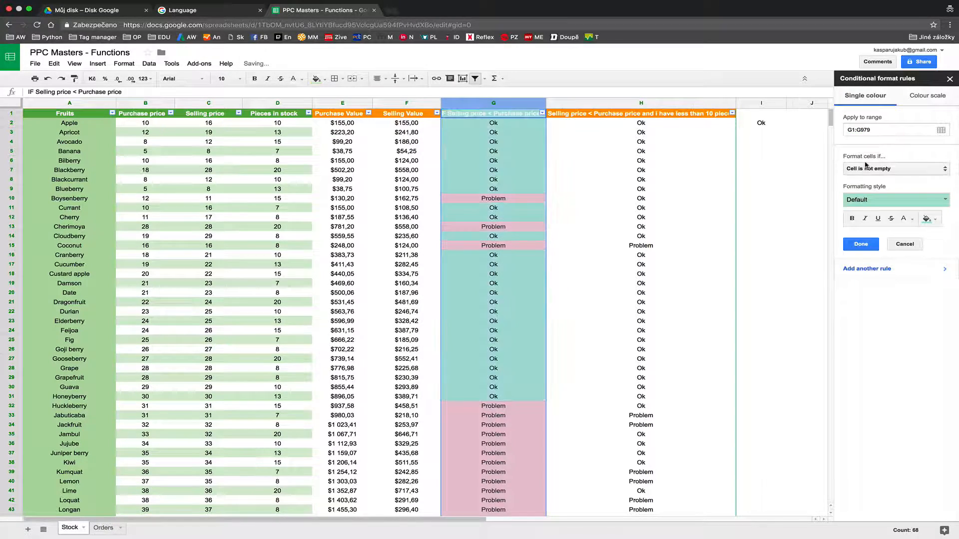
left_click(874, 169)
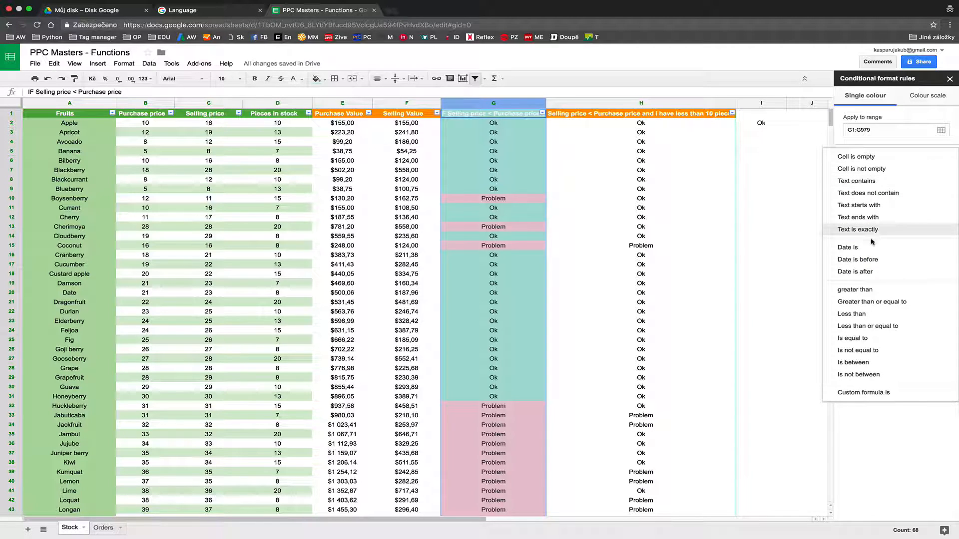
left_click(867, 338)
left_click(867, 184)
type("Ok")
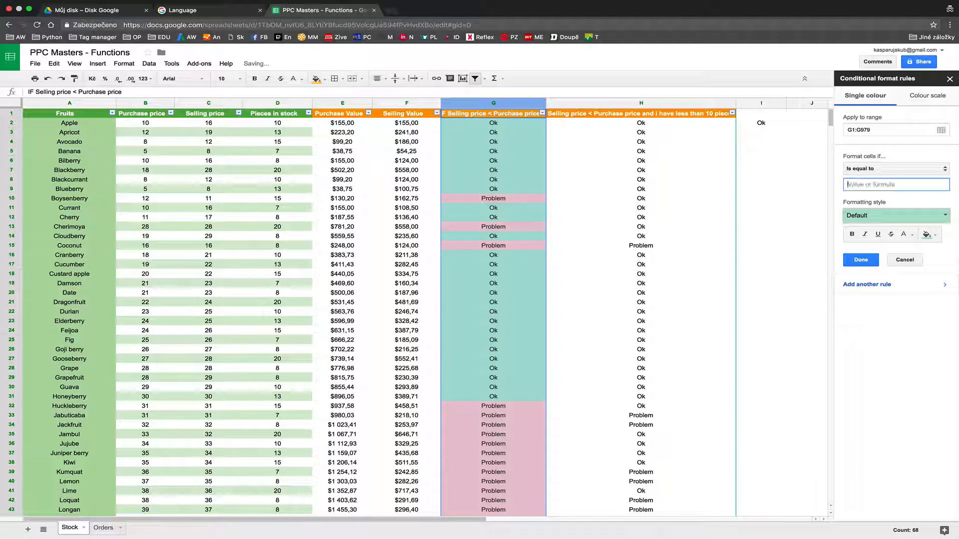
left_click(861, 259)
left_click(684, 330)
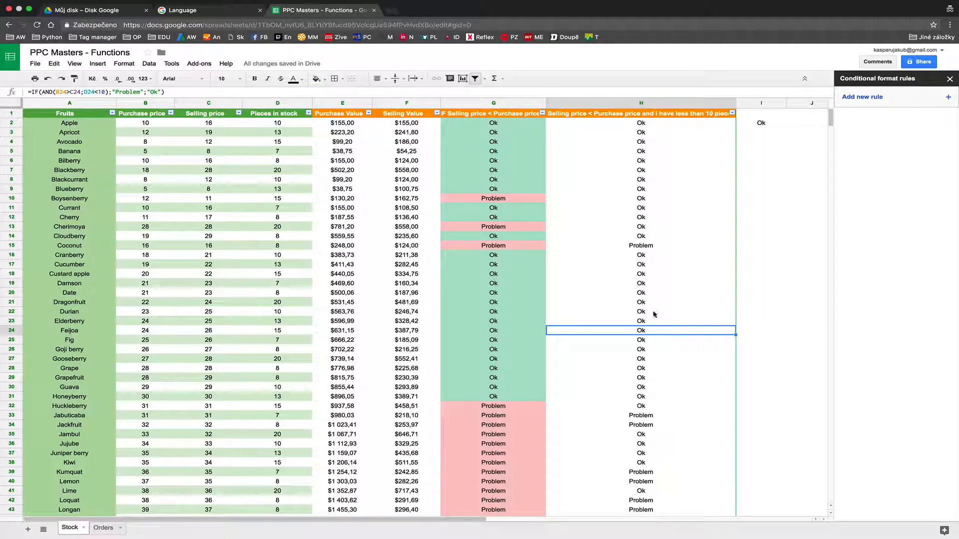
scroll(654, 314, "down", 10)
scroll(655, 314, "up", 10)
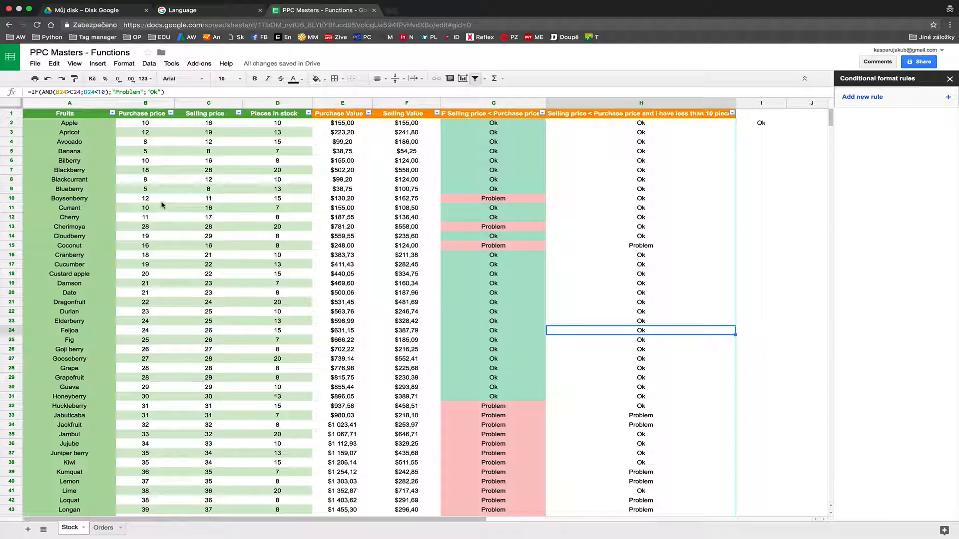
Set the purchase price of Boysenberry in B10 to 10.
left_click(148, 199)
type("10")
key("Return")
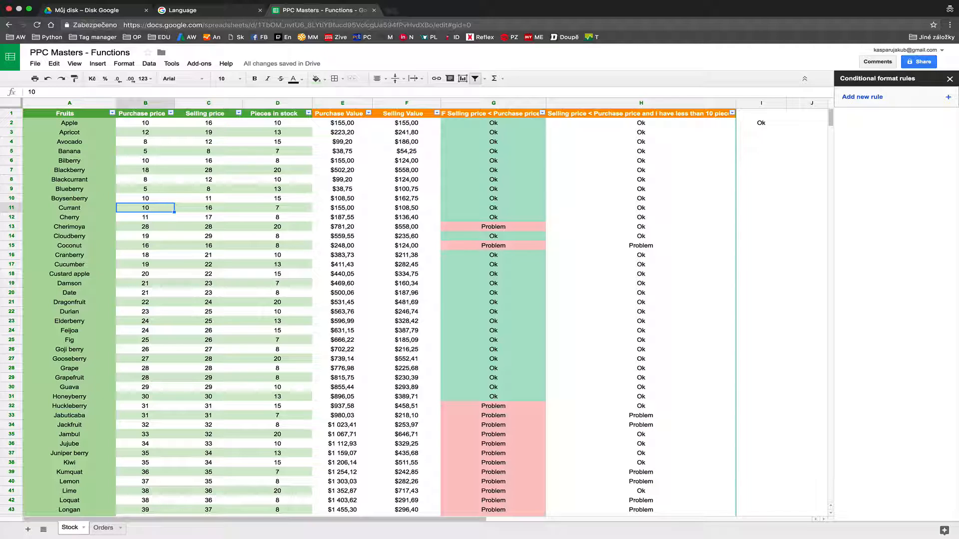
Try OR in place of AND in the H2 formula and restore the AND condition.
left_click(618, 121)
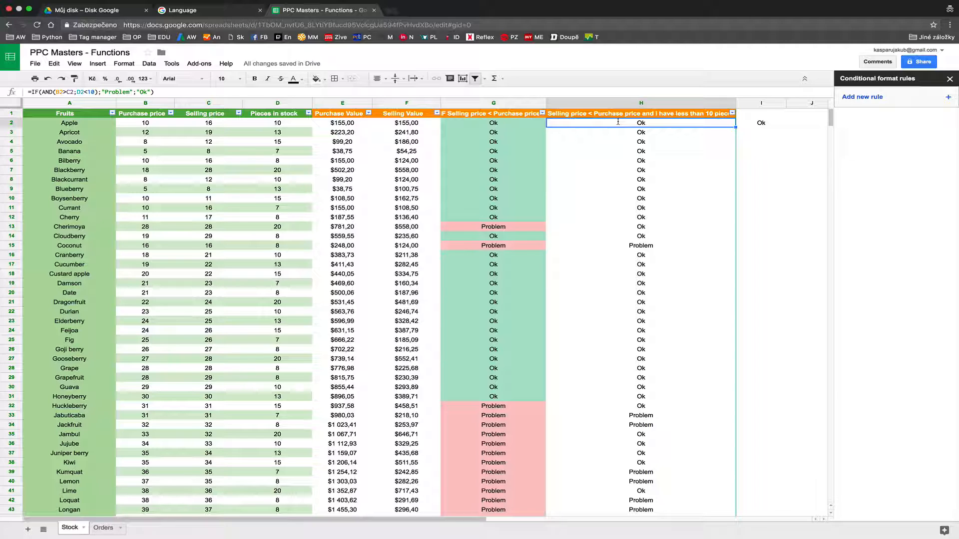
double_click(47, 92)
type("OR")
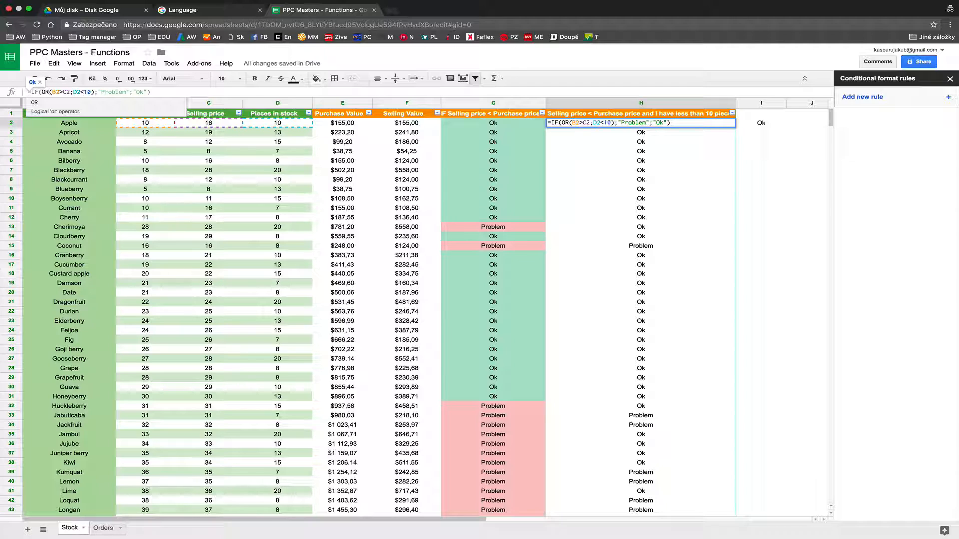
key("BackSpace")
key("BackSpace")
type("AND")
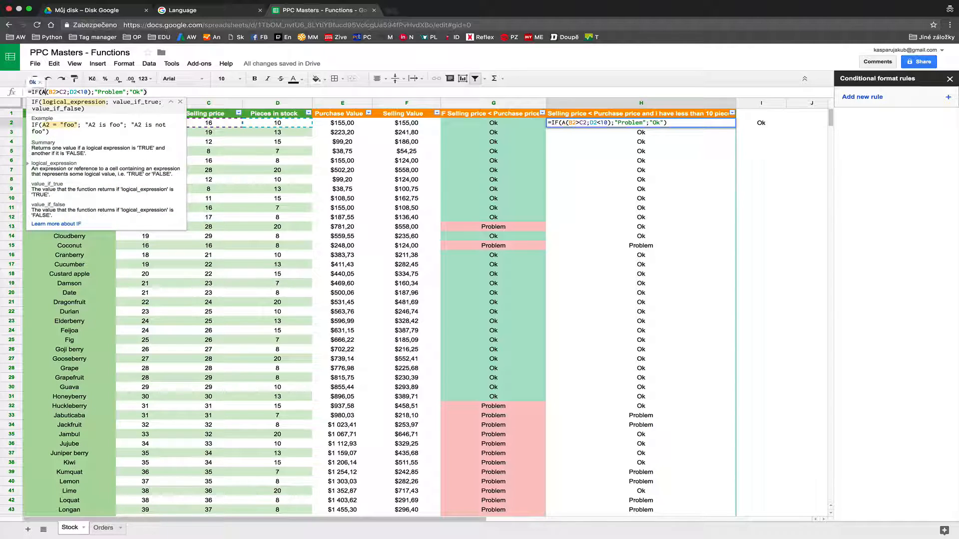
key("Return")
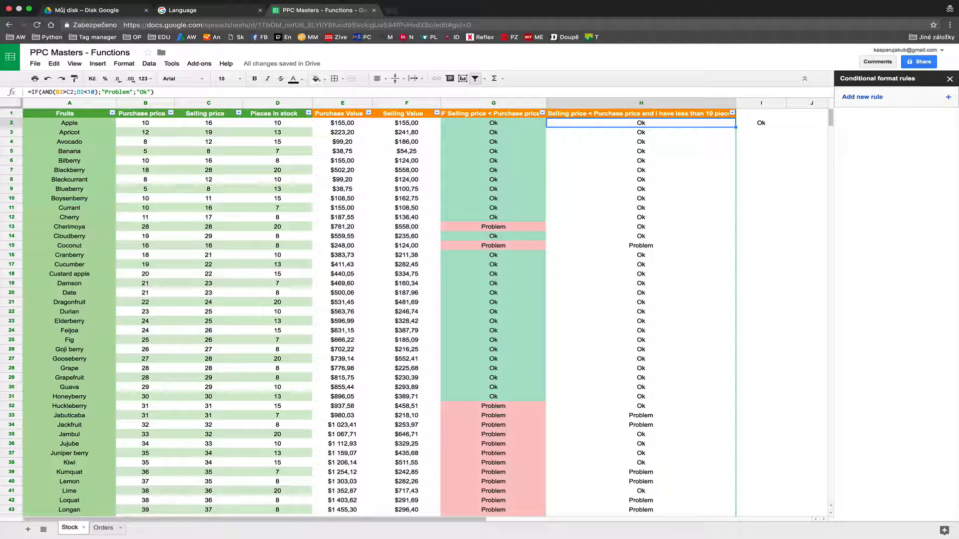
Clear the stray formula from cell I2 and select the header of column H.
left_click(761, 123)
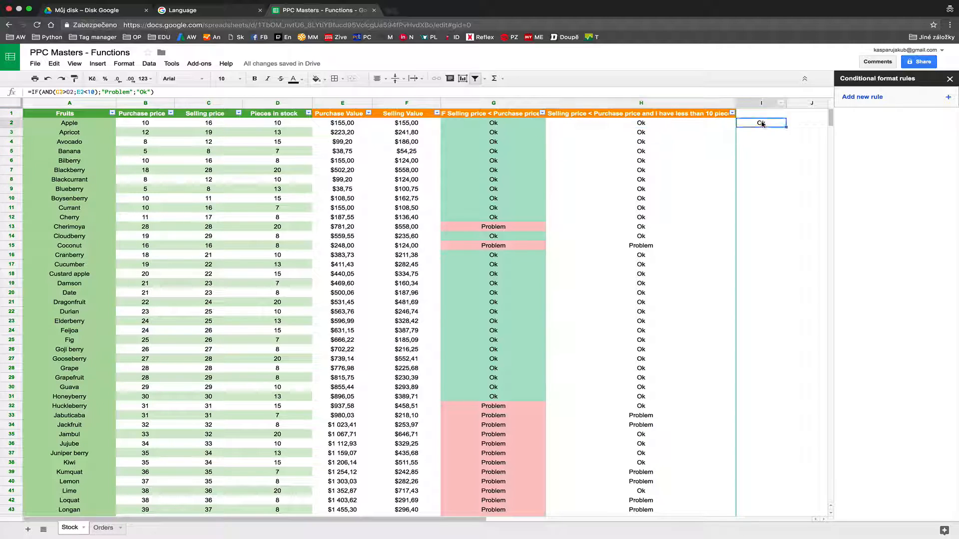
key("Delete")
left_click(652, 113)
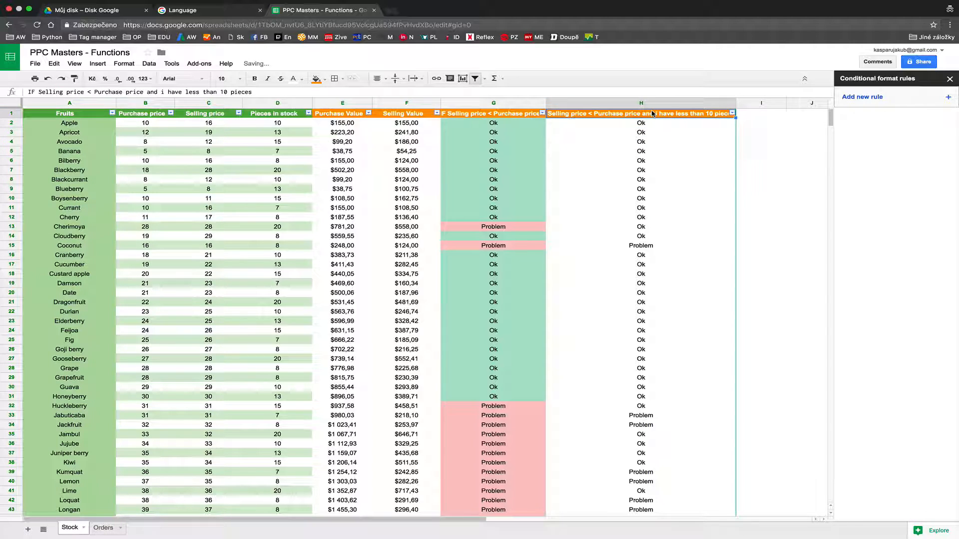